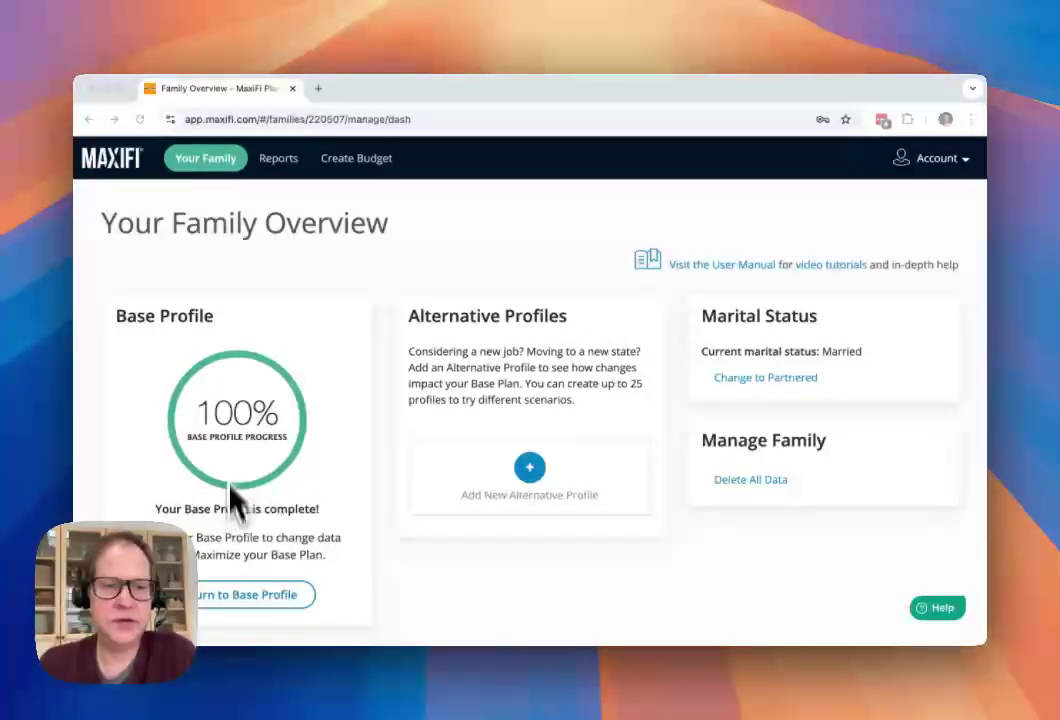
Open the Base Profile's You page, showing retirement age 69 and maximum age 100.
left_click(268, 600)
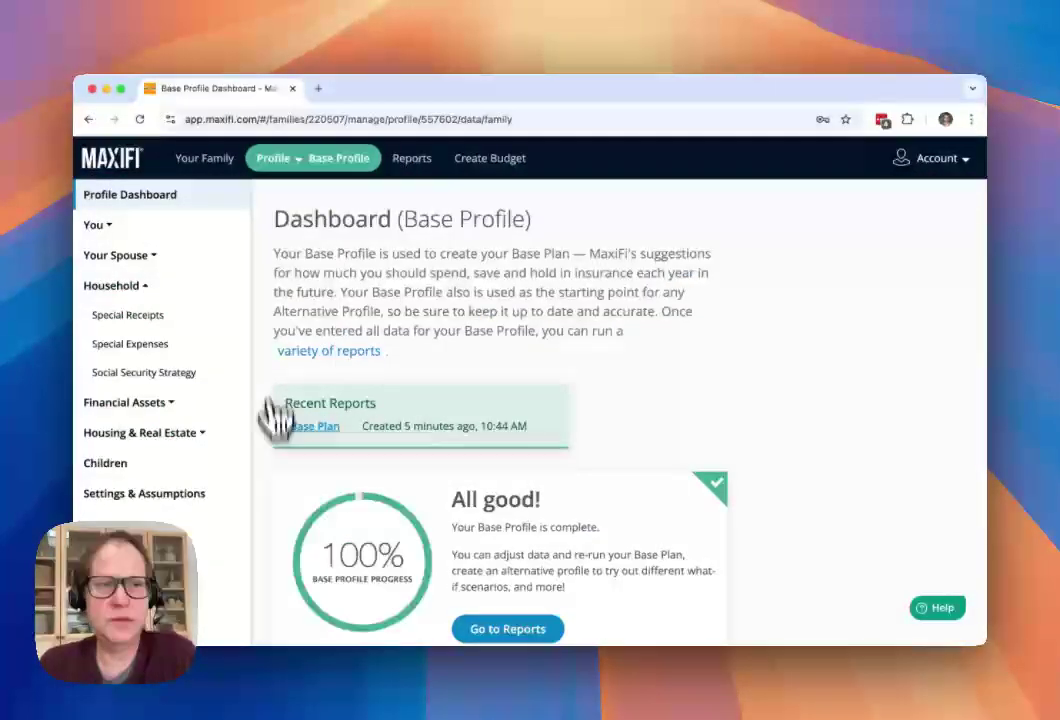
left_click(190, 228)
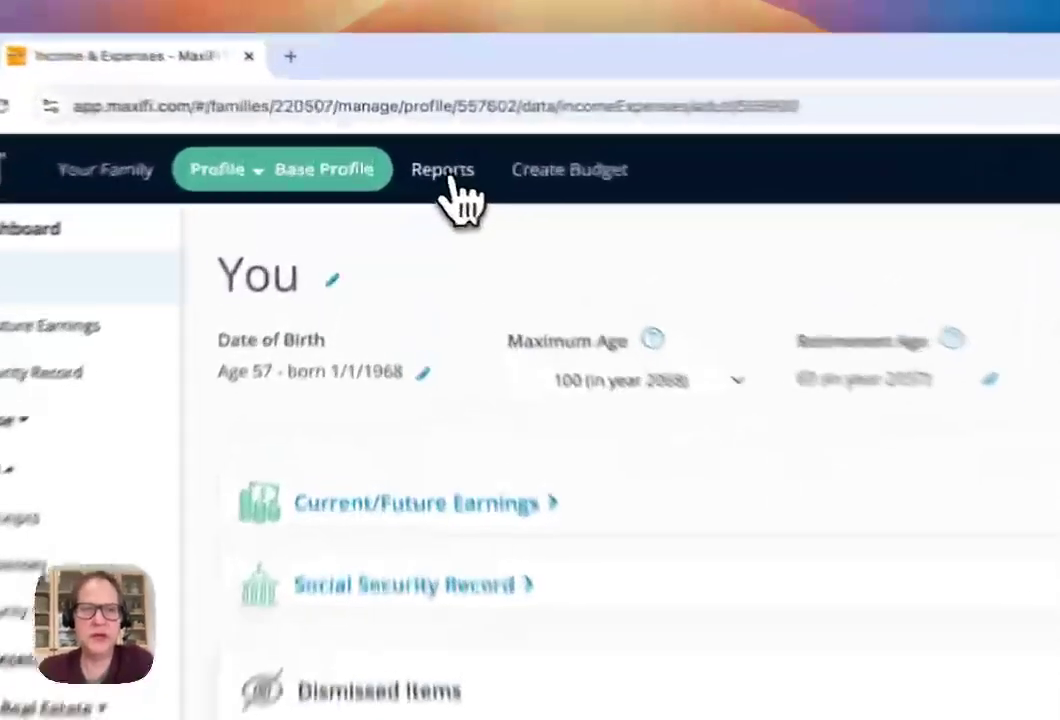
Go to the Base Profile's report choices and bring the Base Plan card into view.
left_click(415, 164)
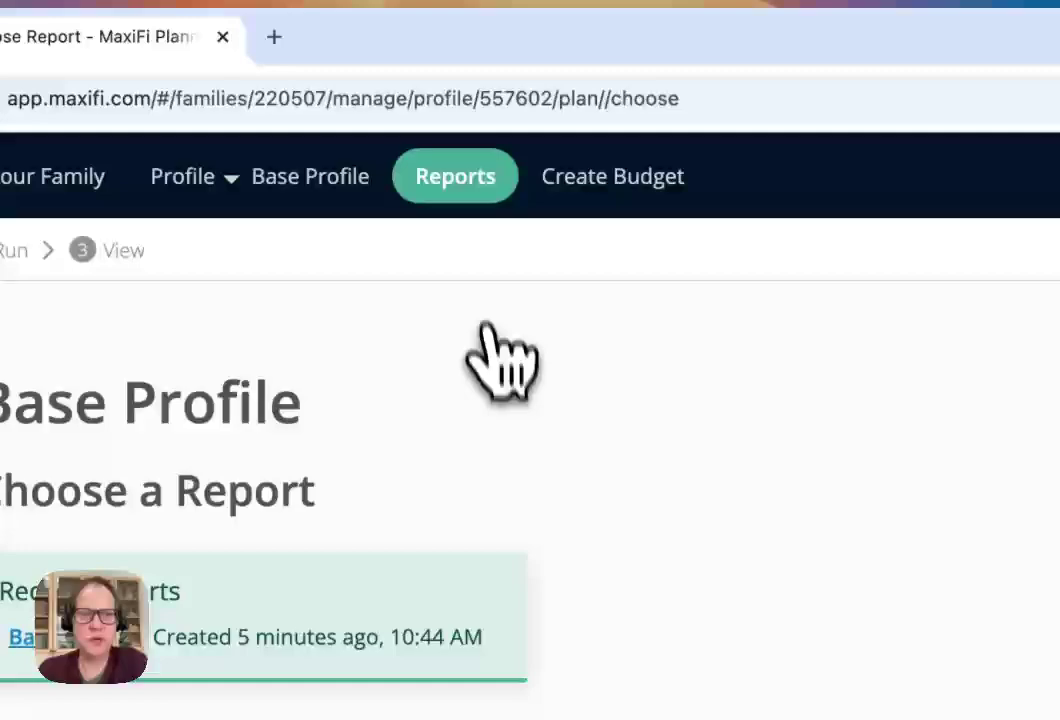
scroll(610, 573, "down", 1)
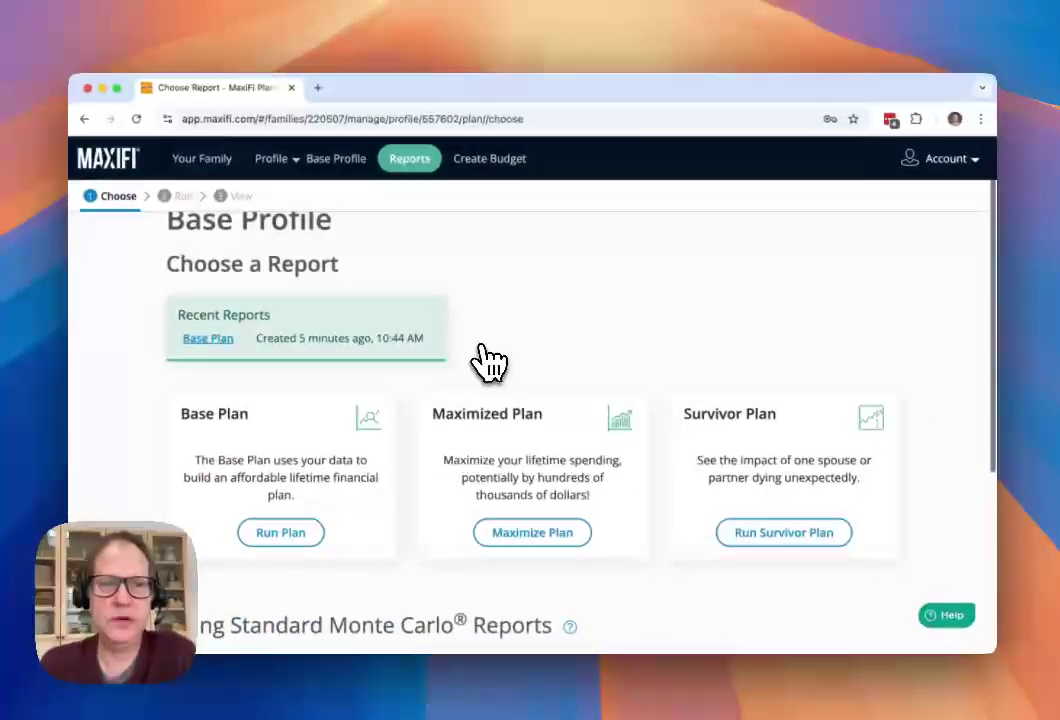
scroll(485, 360, "up", 1)
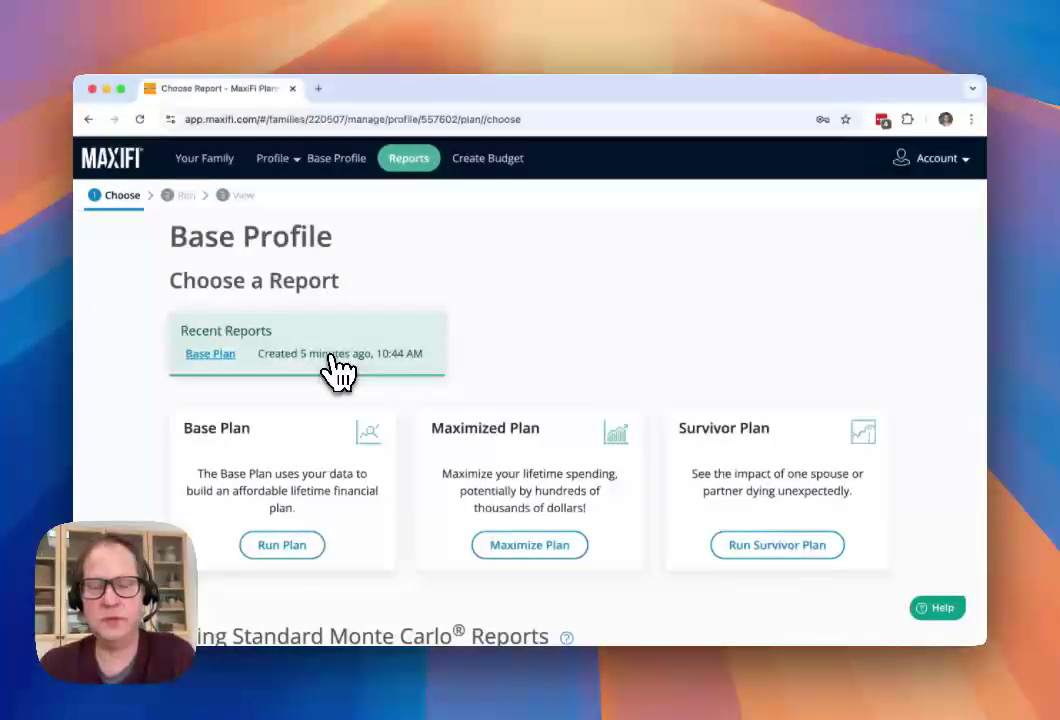
scroll(339, 370, "down", 3)
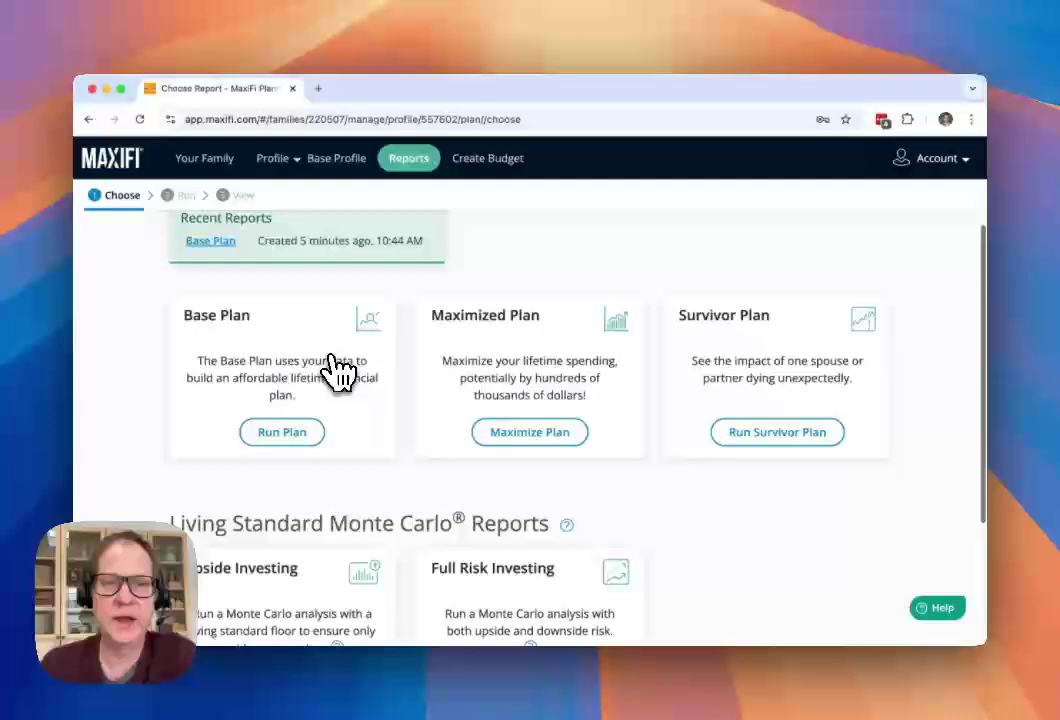
scroll(339, 370, "down", 1)
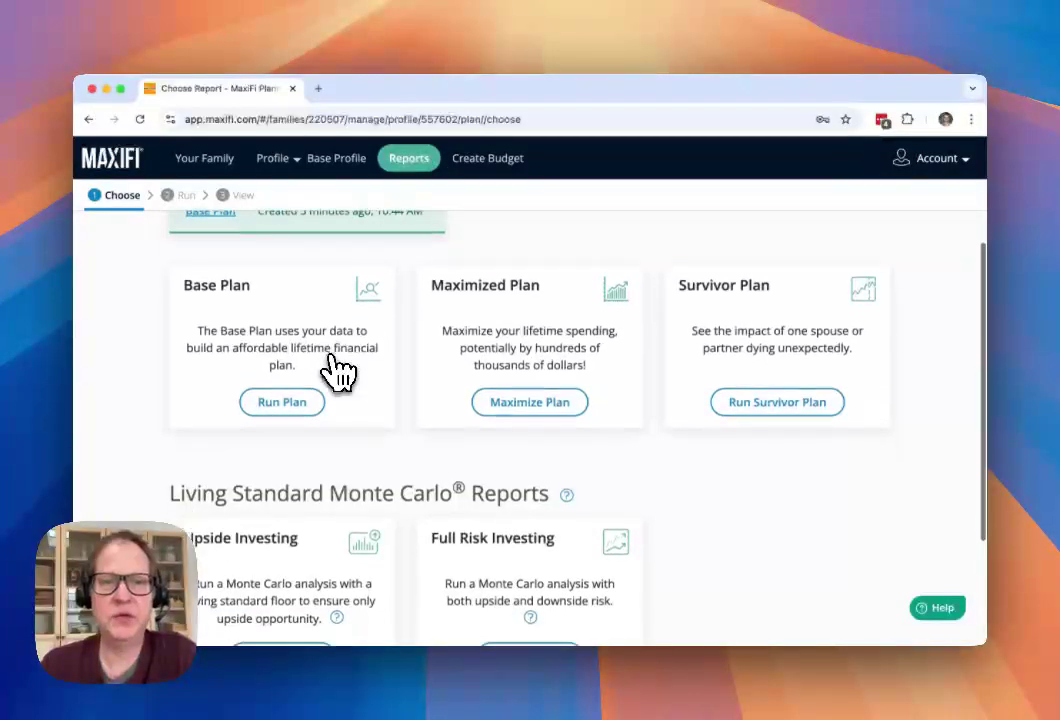
Run the Base Plan report and read its Lifetime Budget: $5,269,218 resources versus $5,269,217 spending.
left_click(294, 405)
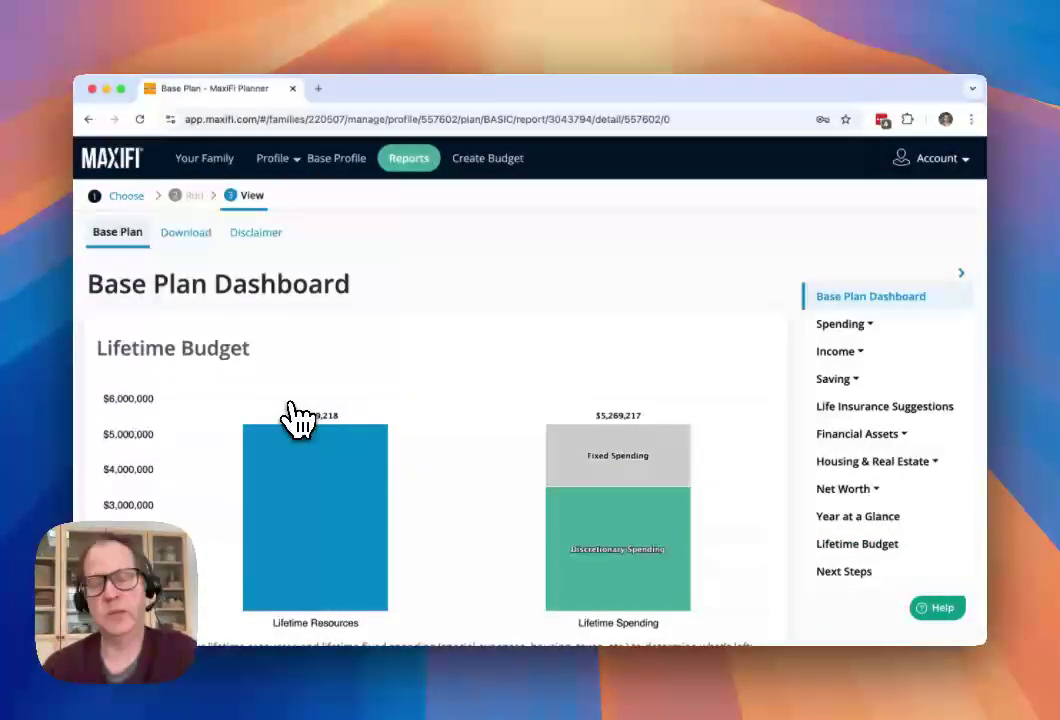
scroll(297, 418, "down", 3)
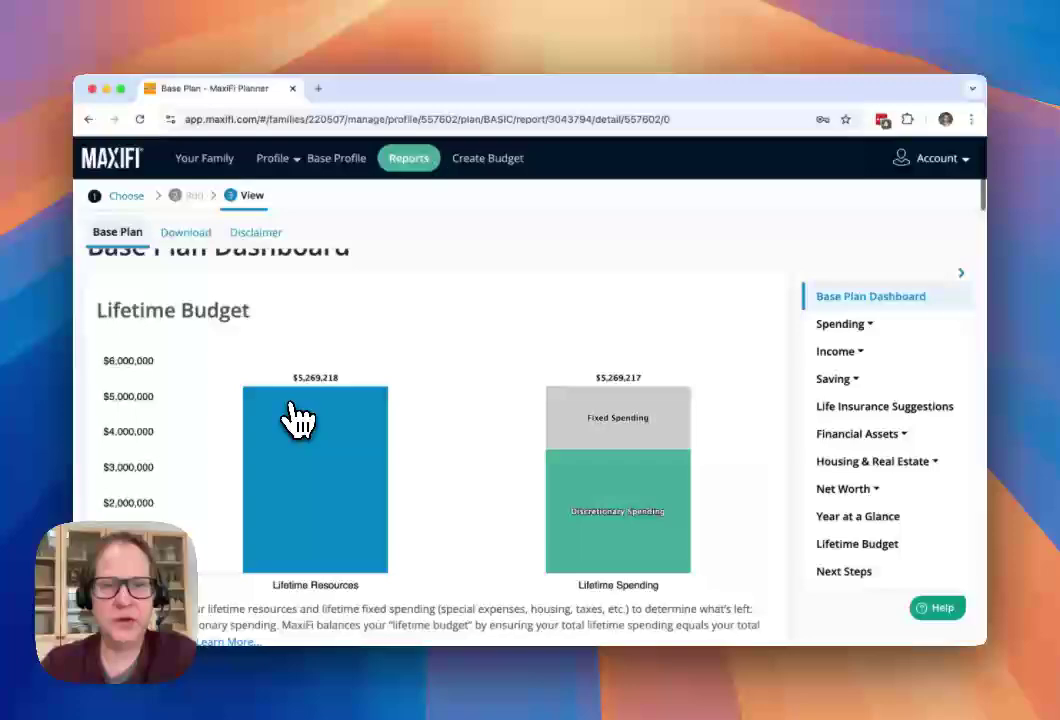
mouse_move(297, 420)
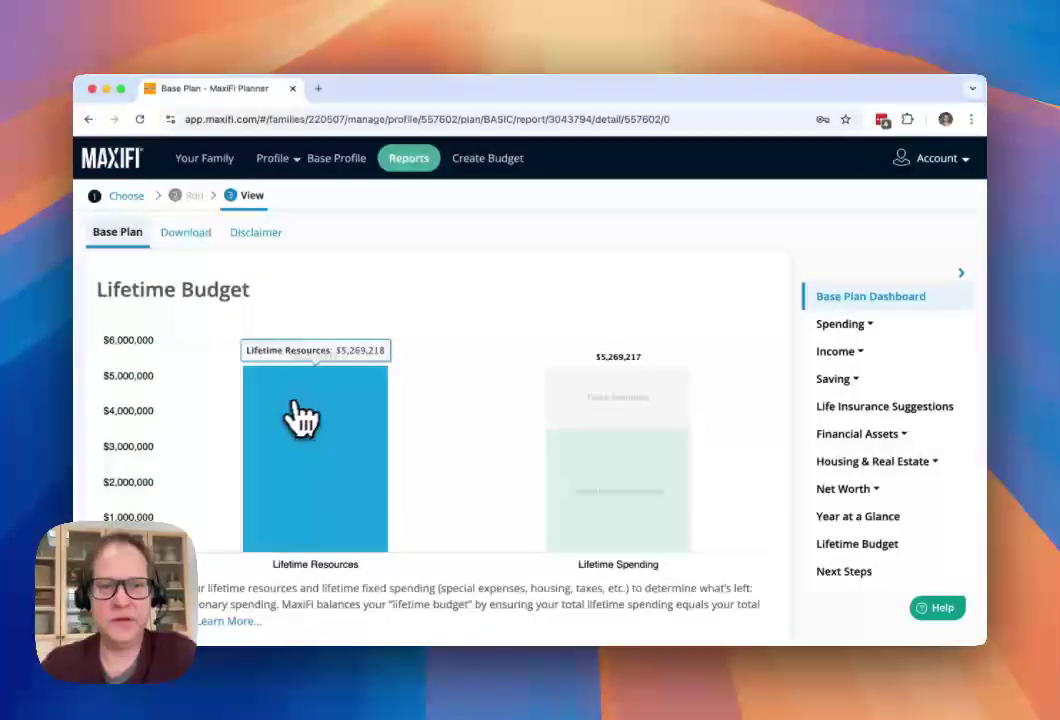
scroll(503, 605, "down", 1)
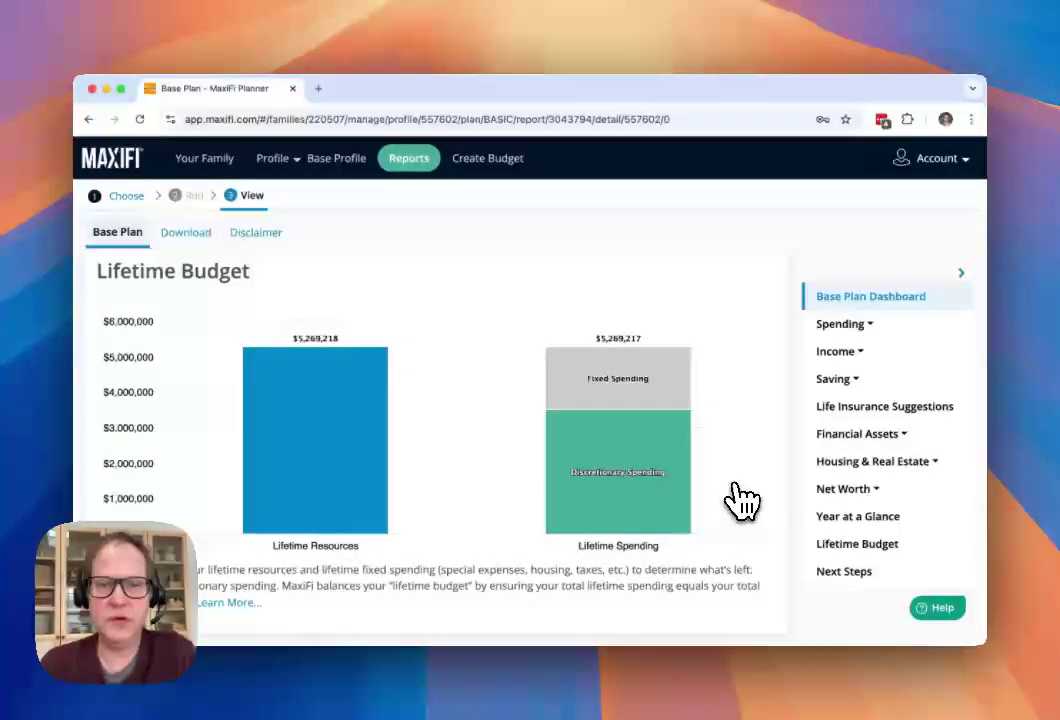
mouse_move(681, 528)
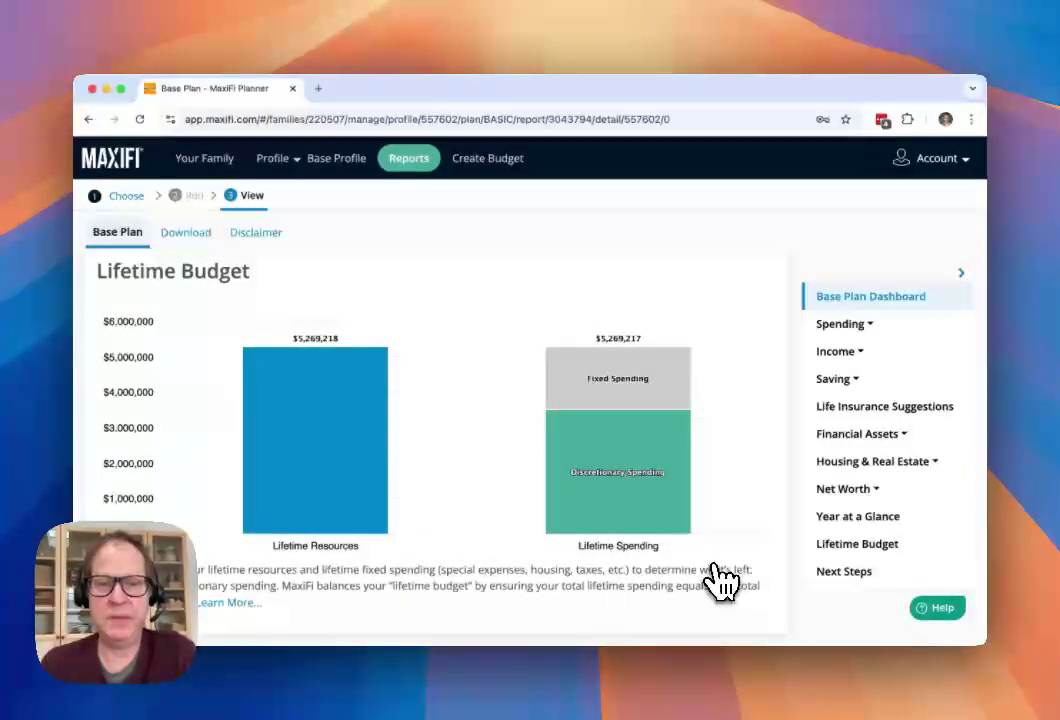
mouse_move(681, 497)
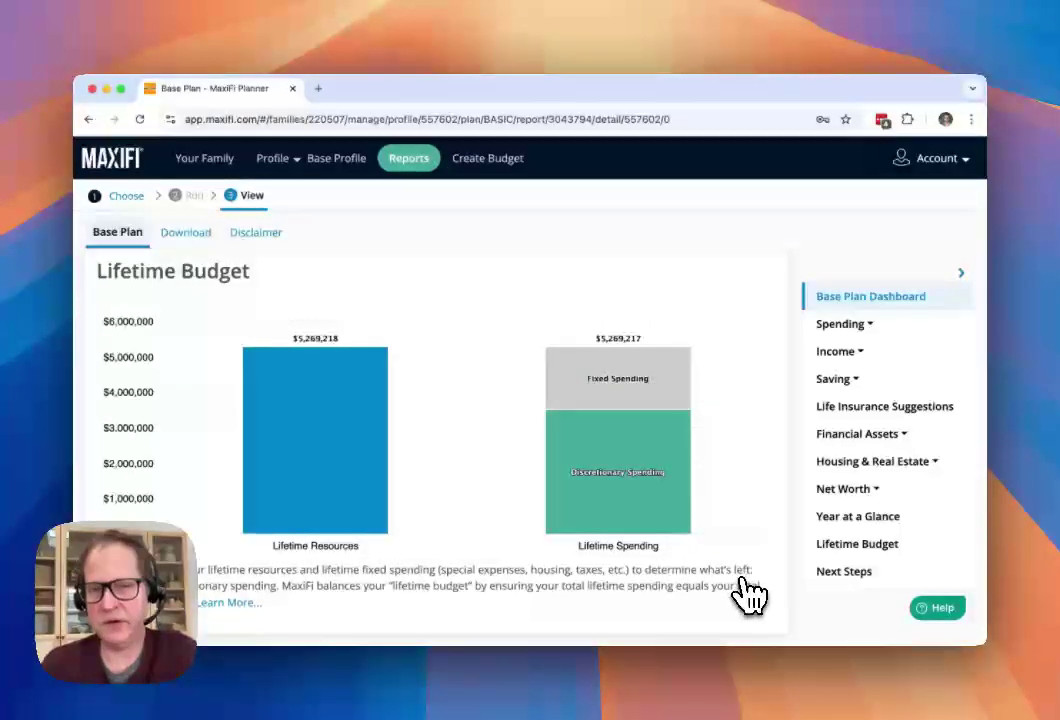
Scroll past the Discretionary Spending Plan ($120,740 this year) to the Retirement Account Saving/Withdrawal Plan.
scroll(748, 595, "down", 3)
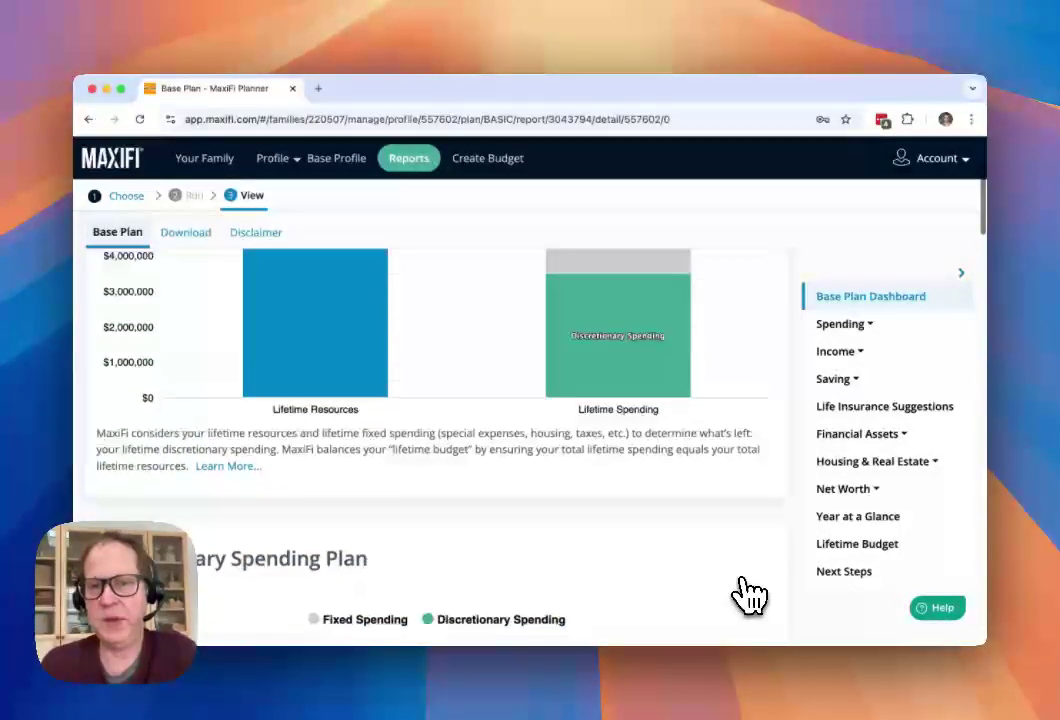
scroll(748, 595, "down", 5)
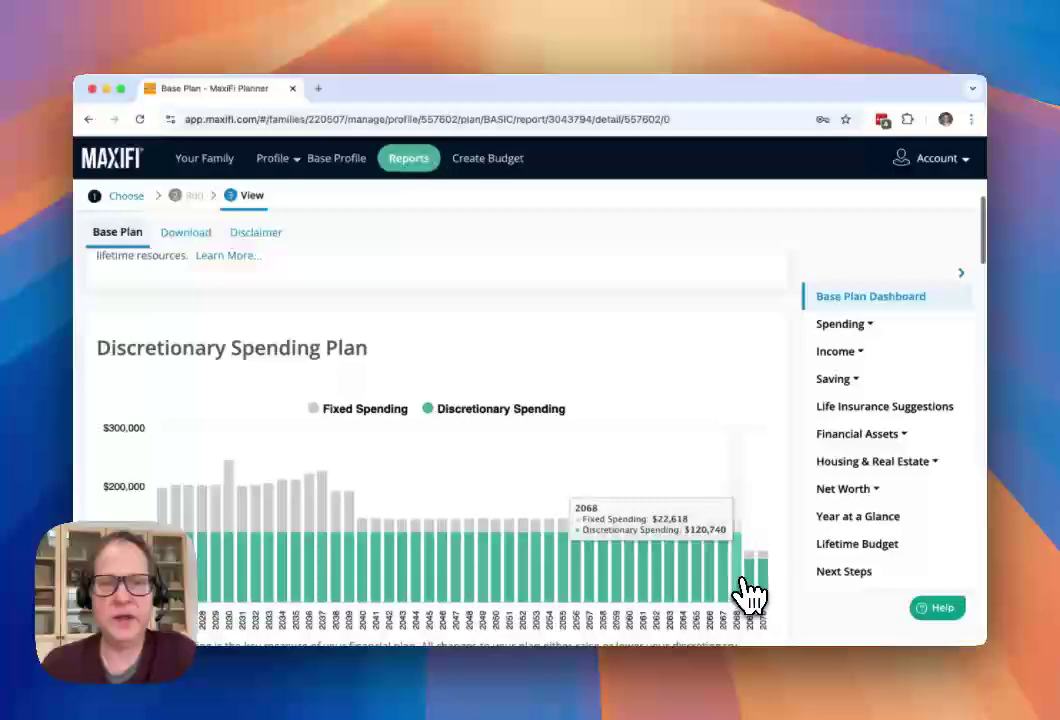
scroll(748, 595, "down", 1)
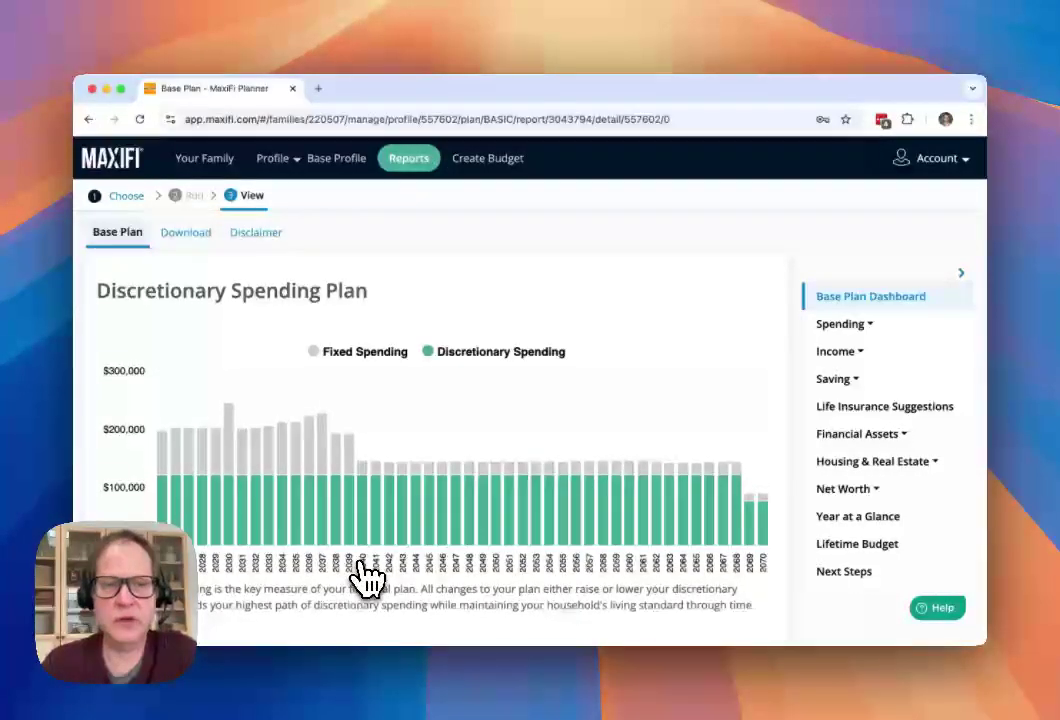
scroll(355, 577, "down", 5)
scroll(365, 577, "down", 4)
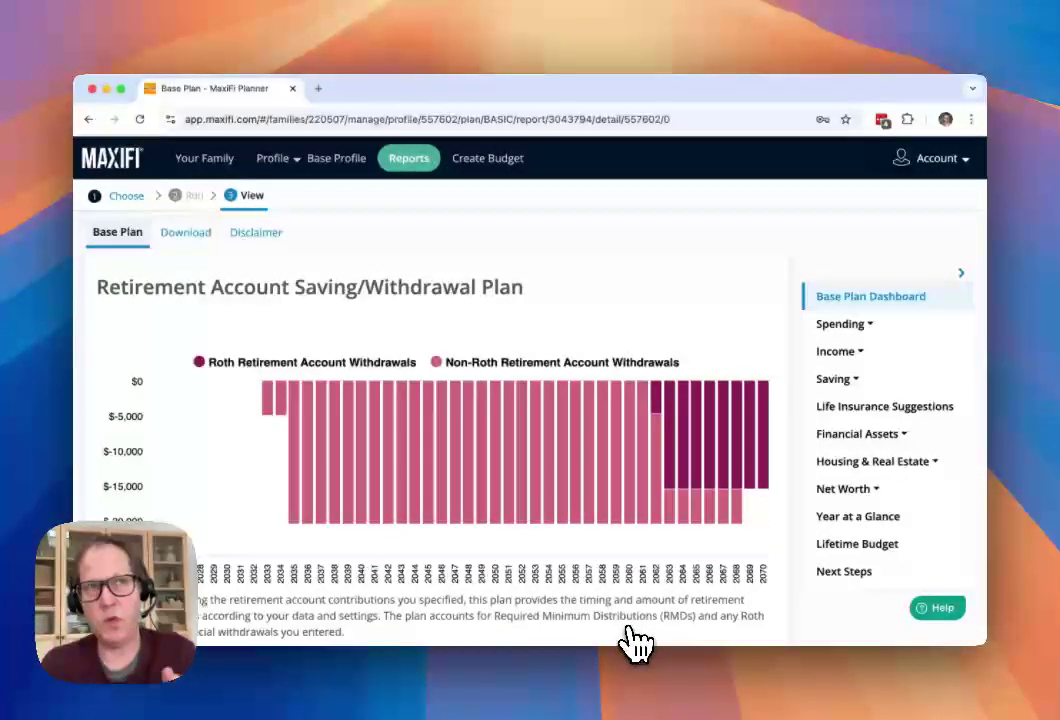
Scroll to the Regular Asset Saving/Withdrawal Plan chart and inspect a bar's savings and withdrawals.
scroll(632, 642, "down", 1)
scroll(632, 642, "down", 6)
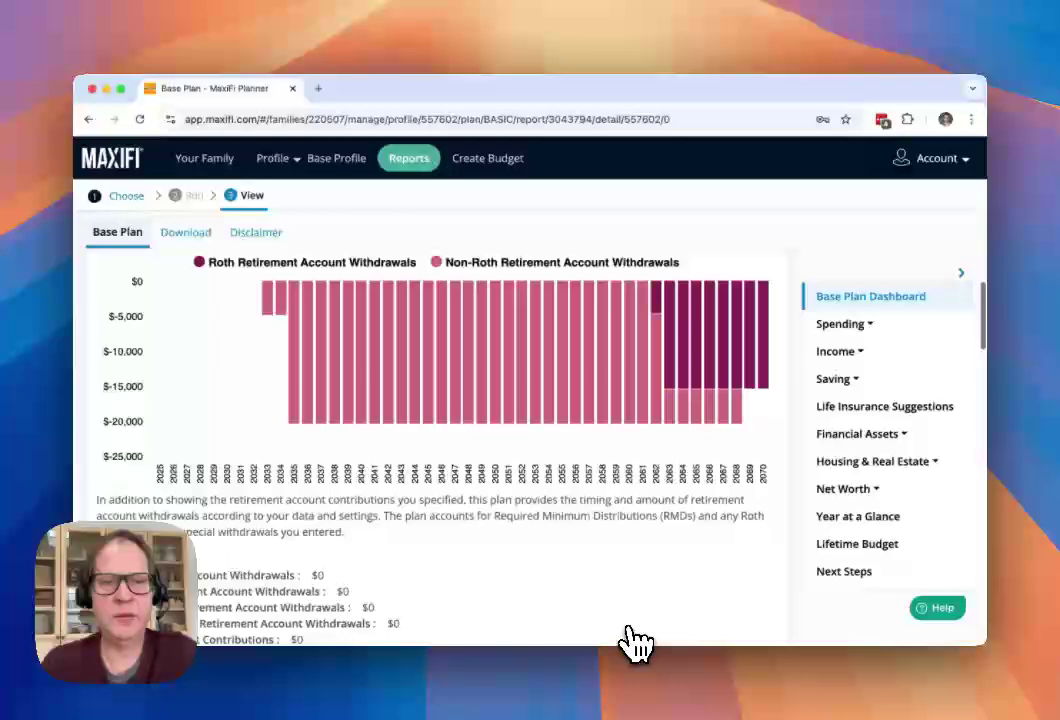
scroll(632, 642, "down", 5)
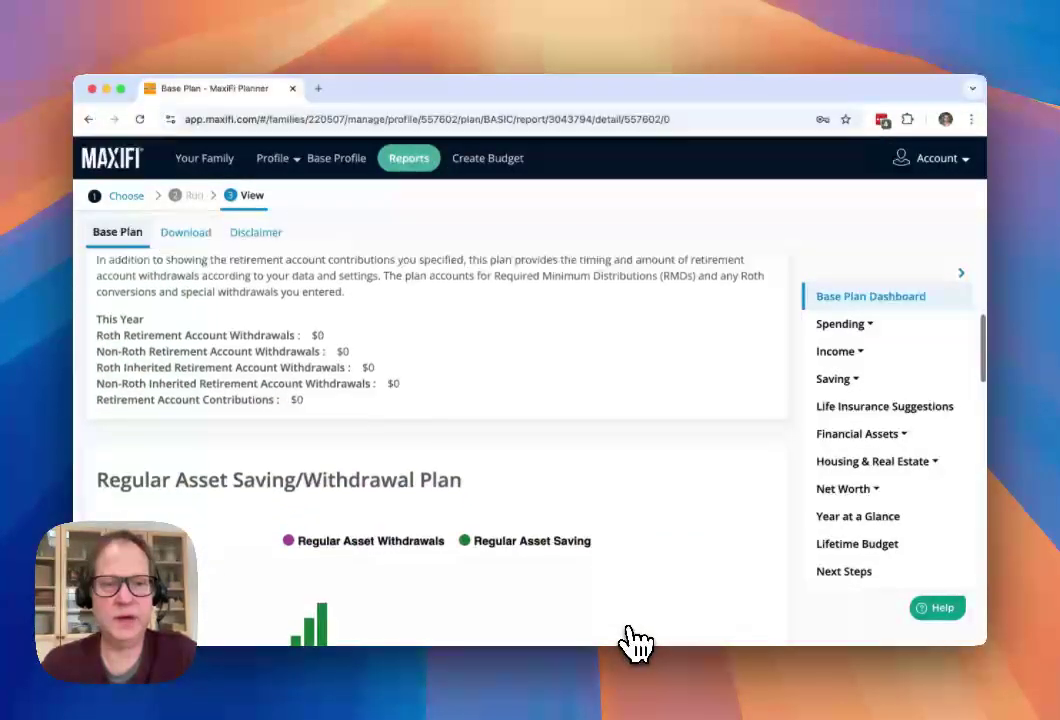
scroll(632, 642, "down", 1)
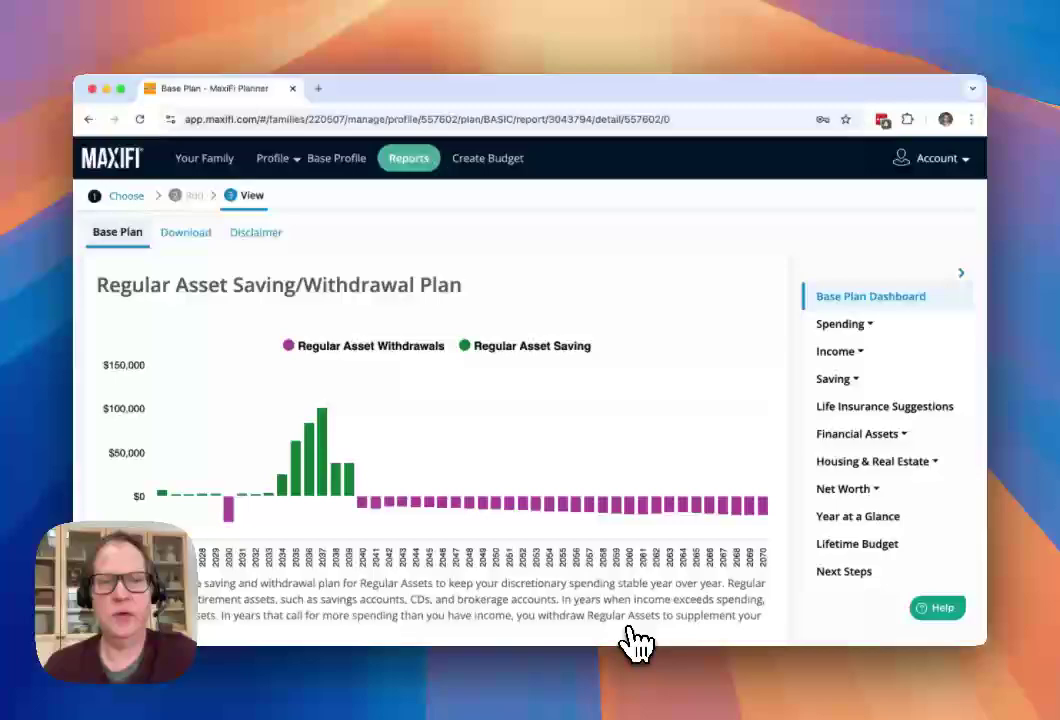
mouse_move(222, 512)
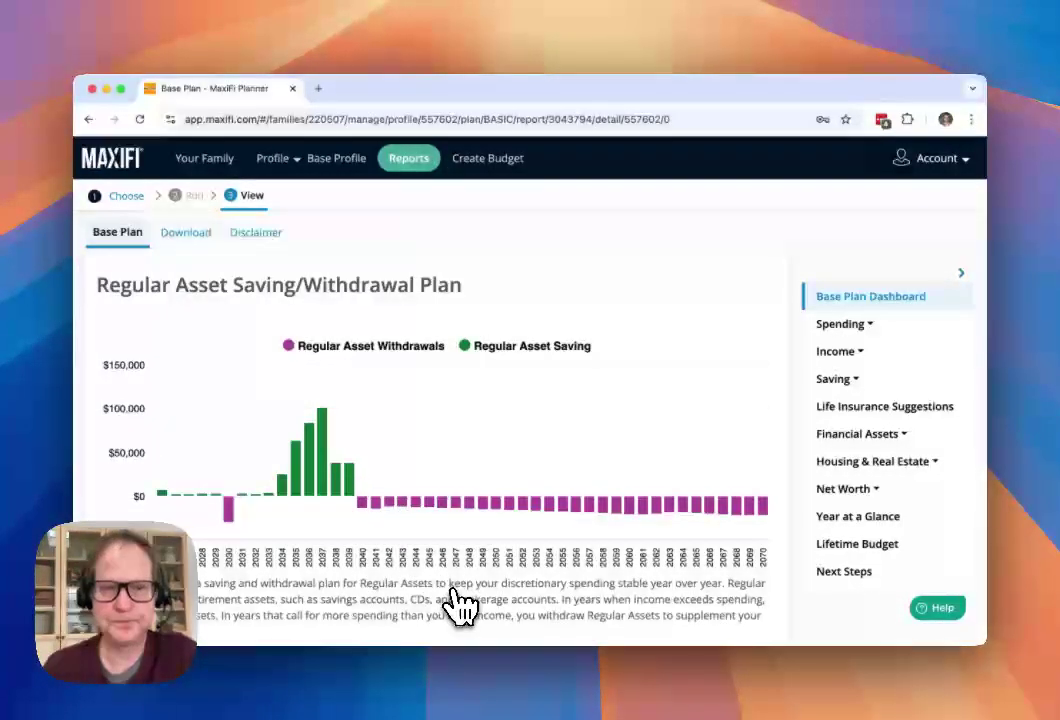
Review the Net Worth chart, with housing equity steady at $250,000, then reach Protection Plan.
scroll(460, 603, "down", 4)
scroll(460, 603, "down", 2)
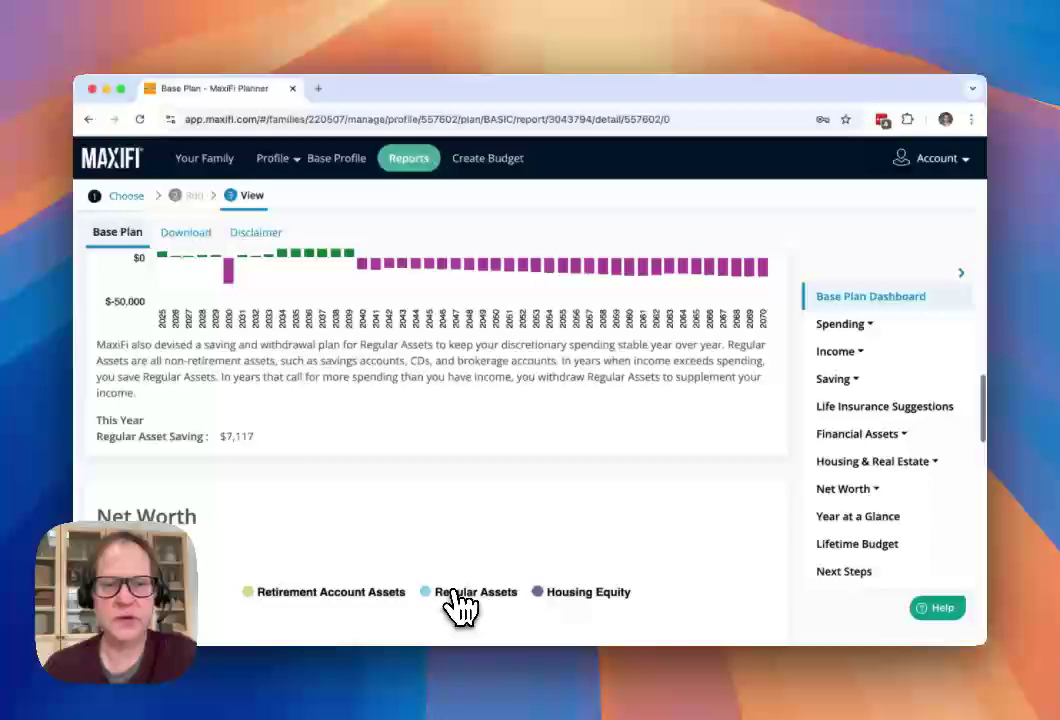
scroll(599, 577, "down", 4)
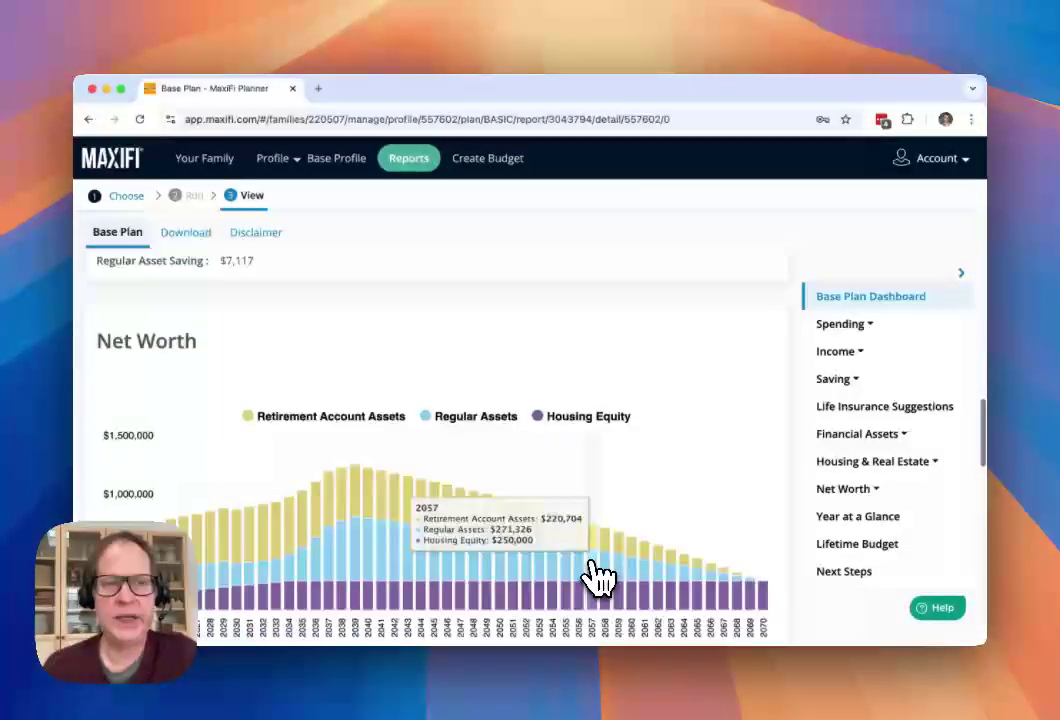
scroll(597, 577, "down", 1)
scroll(599, 577, "down", 1)
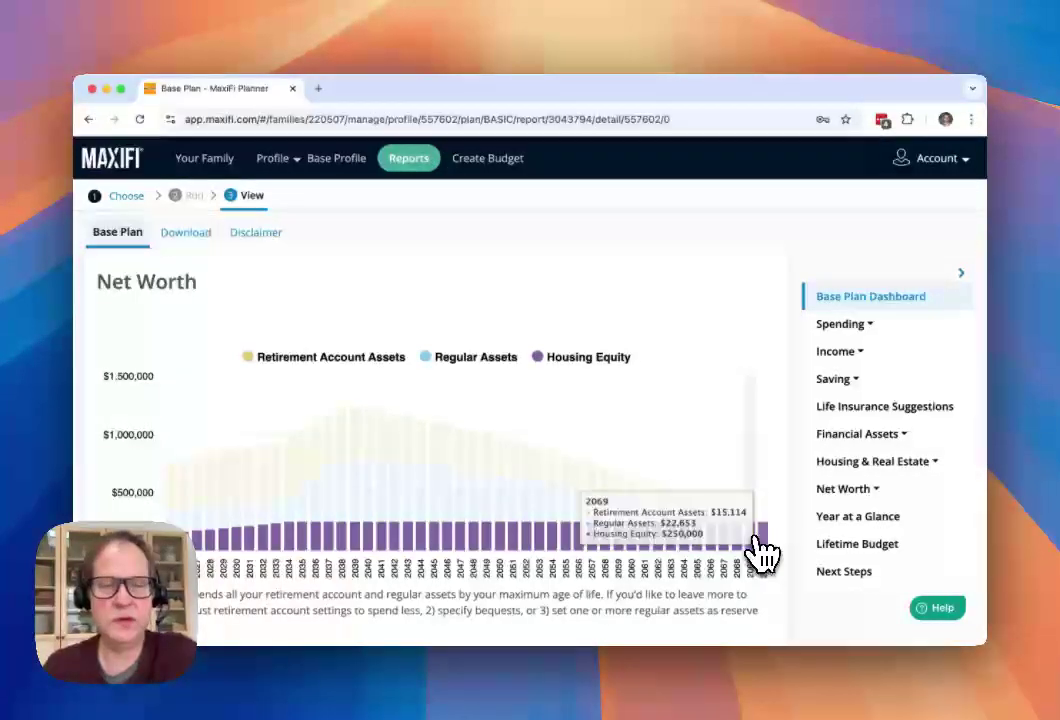
scroll(736, 551, "down", 3)
scroll(736, 551, "down", 4)
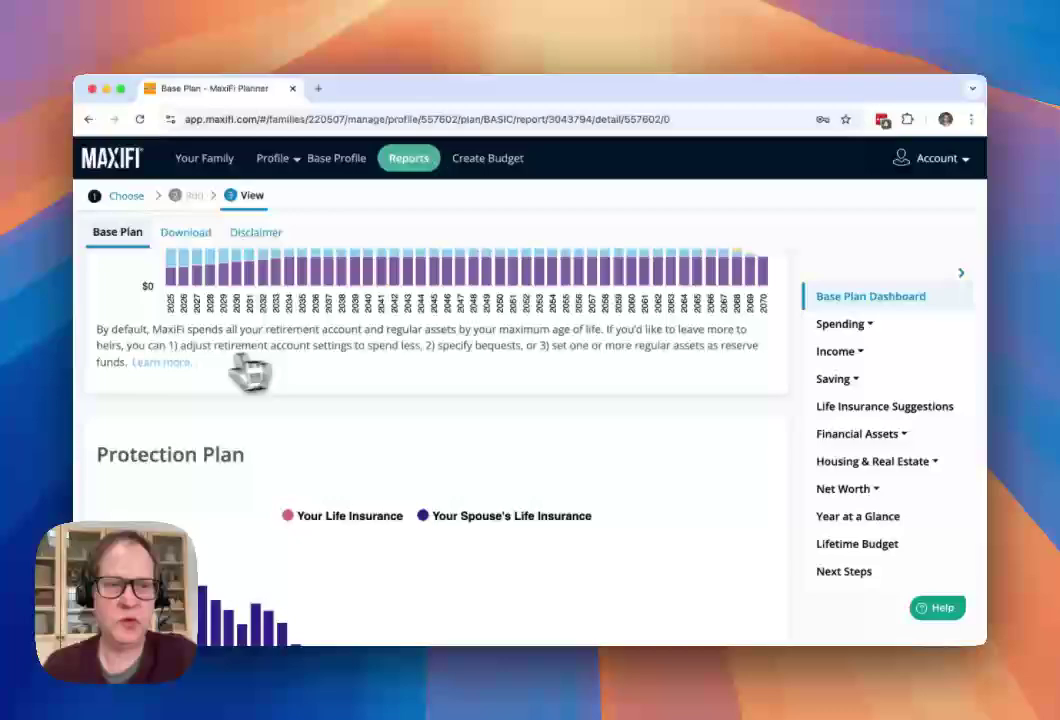
Scroll below the Protection Plan chart to the This Year life insurance needs of $329,054 and $369,784.
scroll(557, 428, "down", 4)
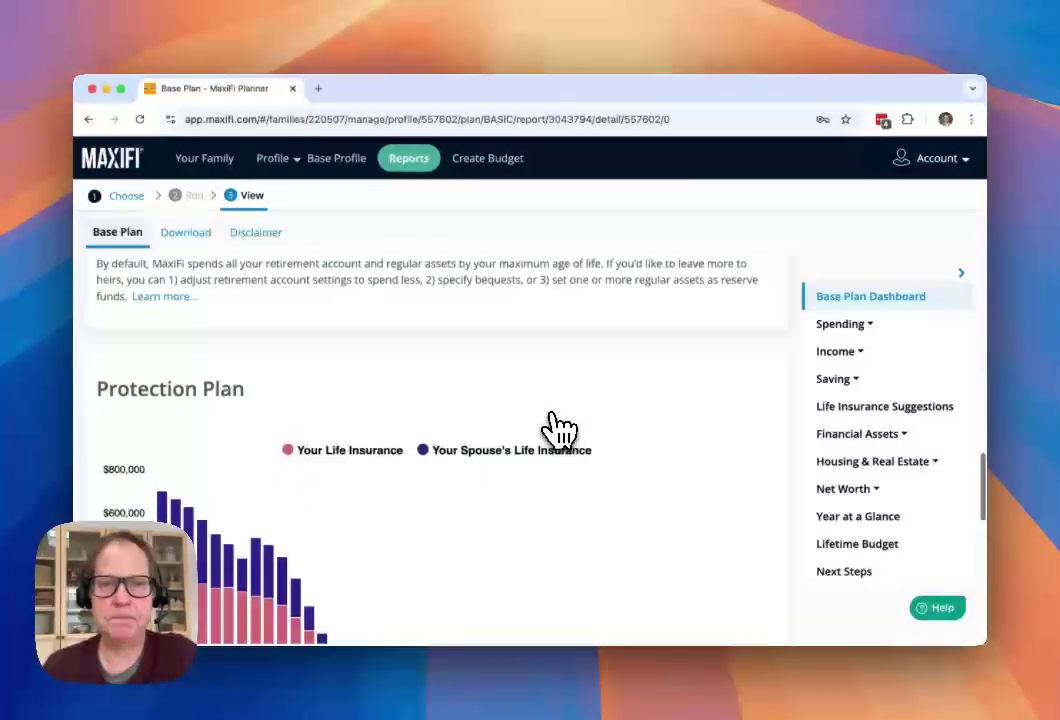
scroll(557, 428, "down", 1)
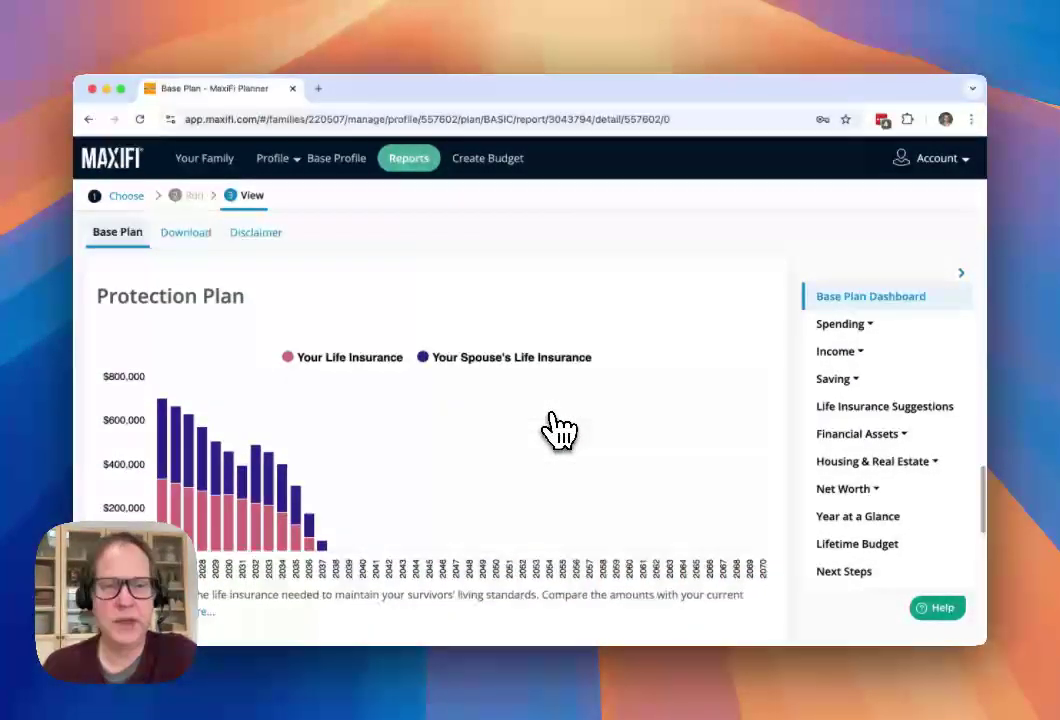
scroll(557, 428, "down", 1)
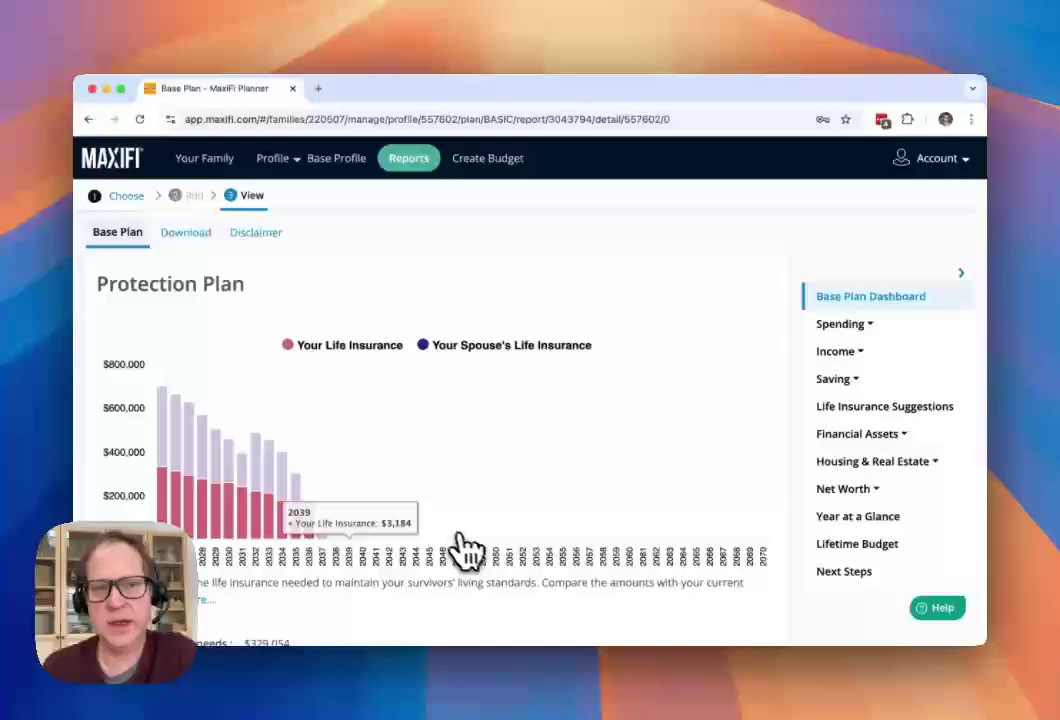
Scroll to This Year at a Glance, showing $204,500 total income balanced to $0.
scroll(565, 585, "down", 1)
scroll(565, 588, "down", 5)
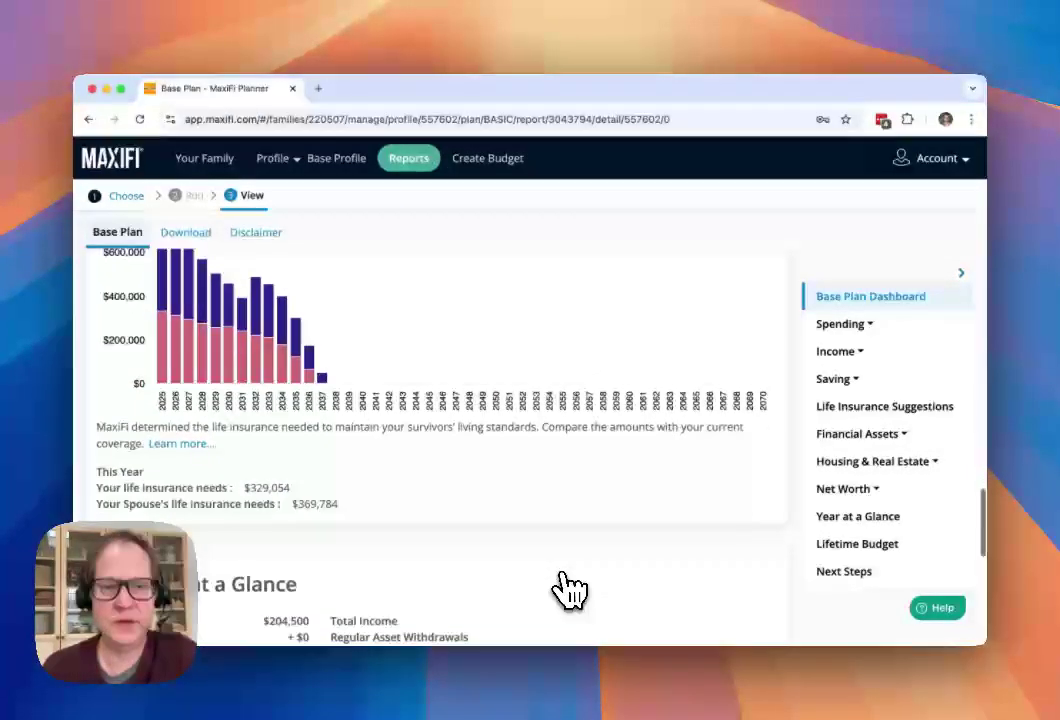
scroll(567, 590, "down", 1)
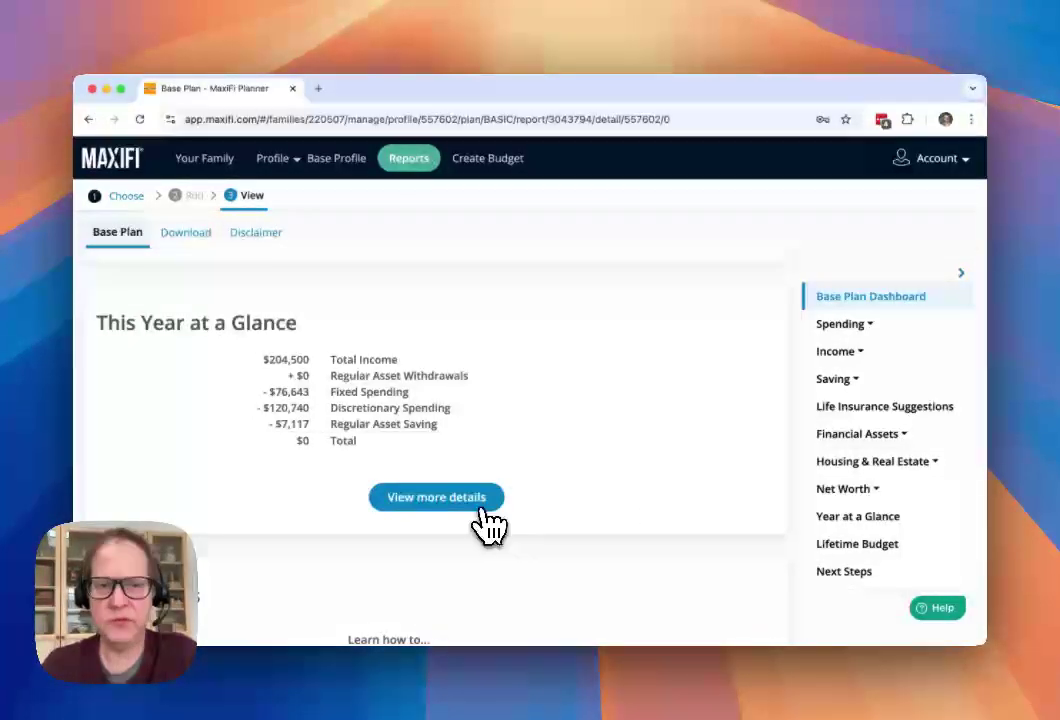
Scroll to Next Steps and open the 'Change retirement date' guide.
scroll(540, 560, "down", 3)
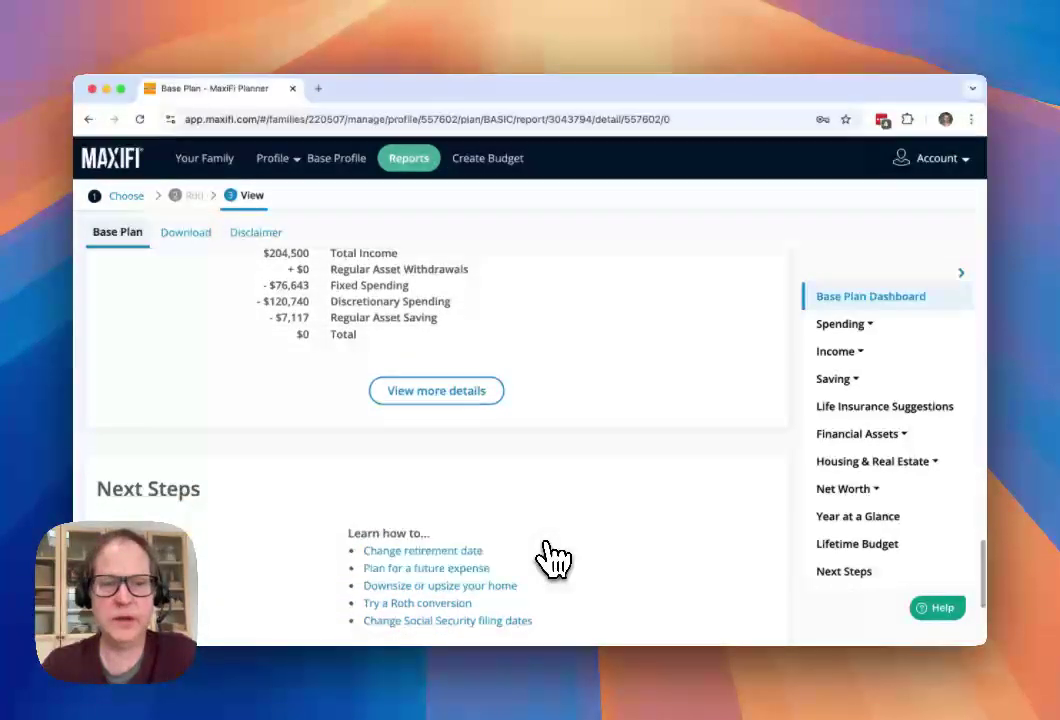
scroll(551, 560, "down", 3)
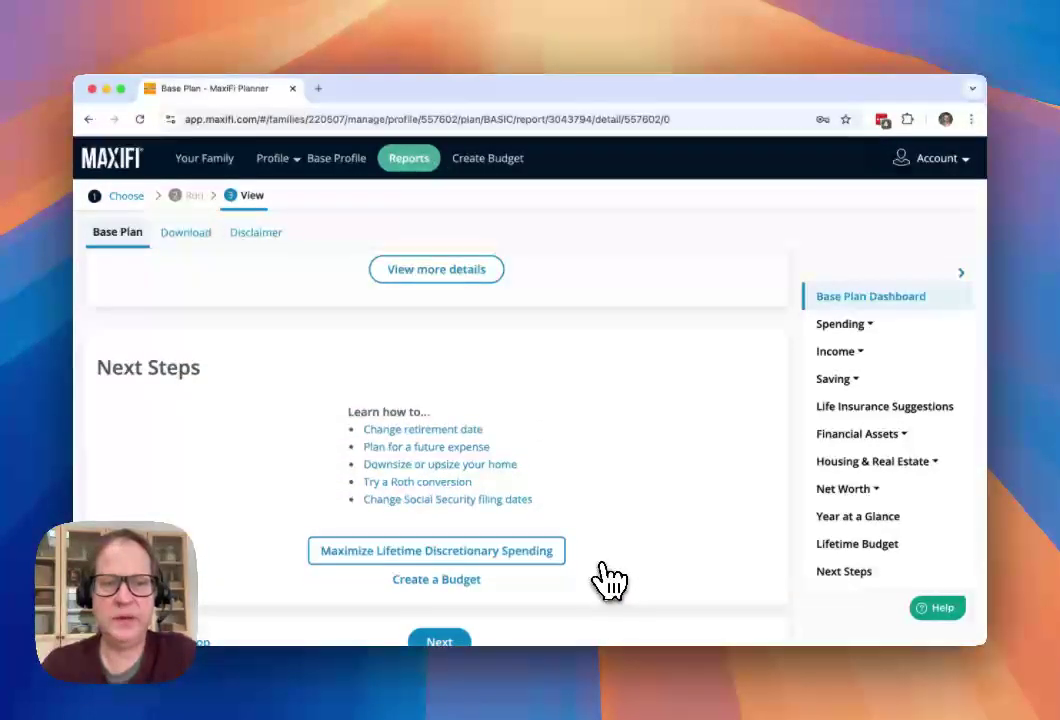
scroll(622, 569, "down", 1)
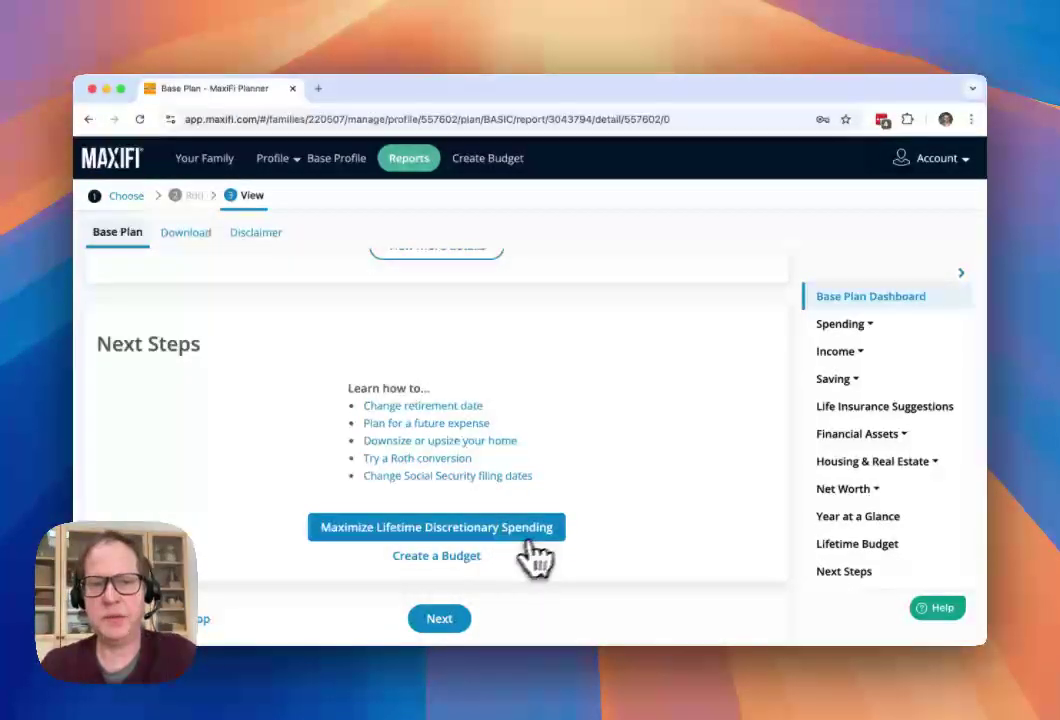
left_click(490, 408)
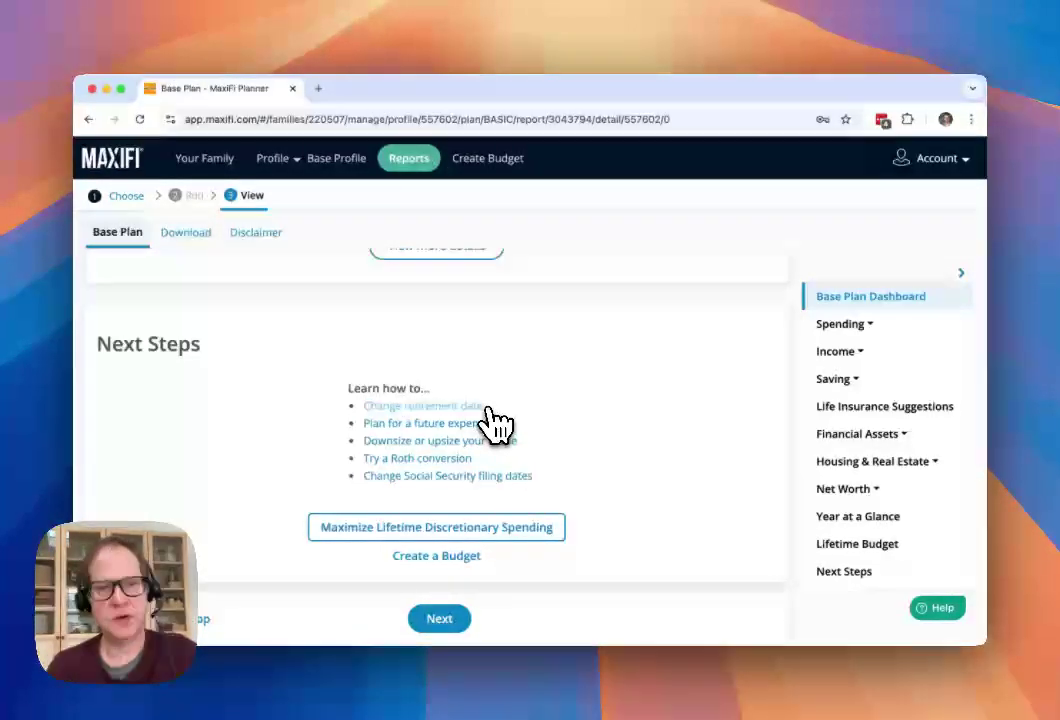
left_click(489, 409)
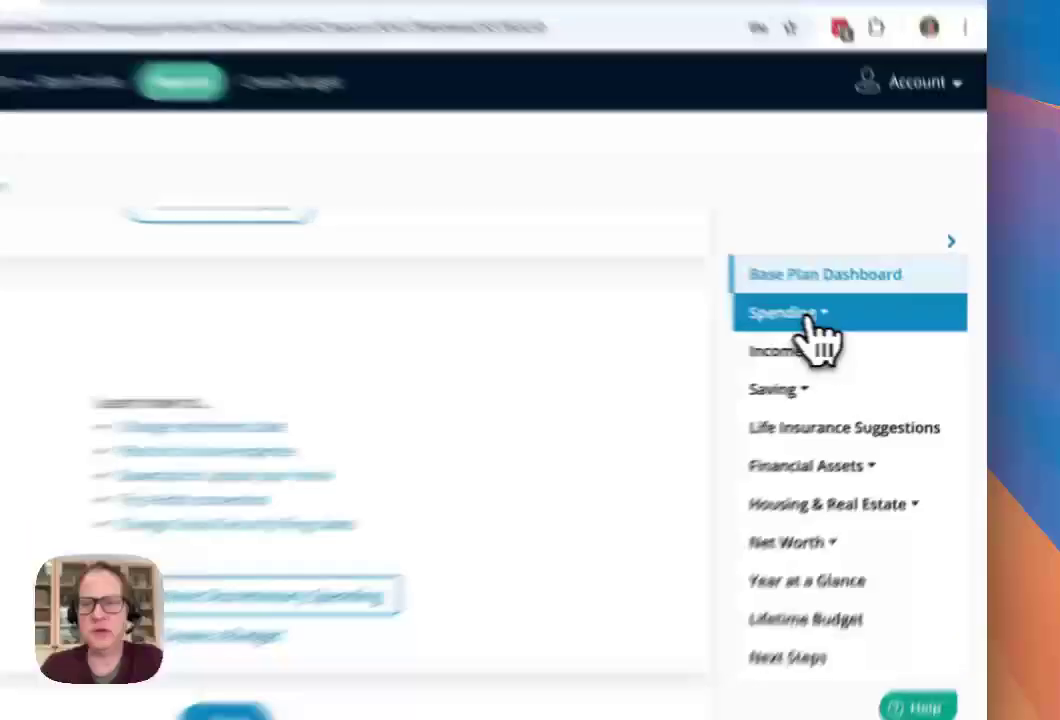
Open Spending Overview via the Spending section and view its yearly spending chart and table.
left_click(810, 318)
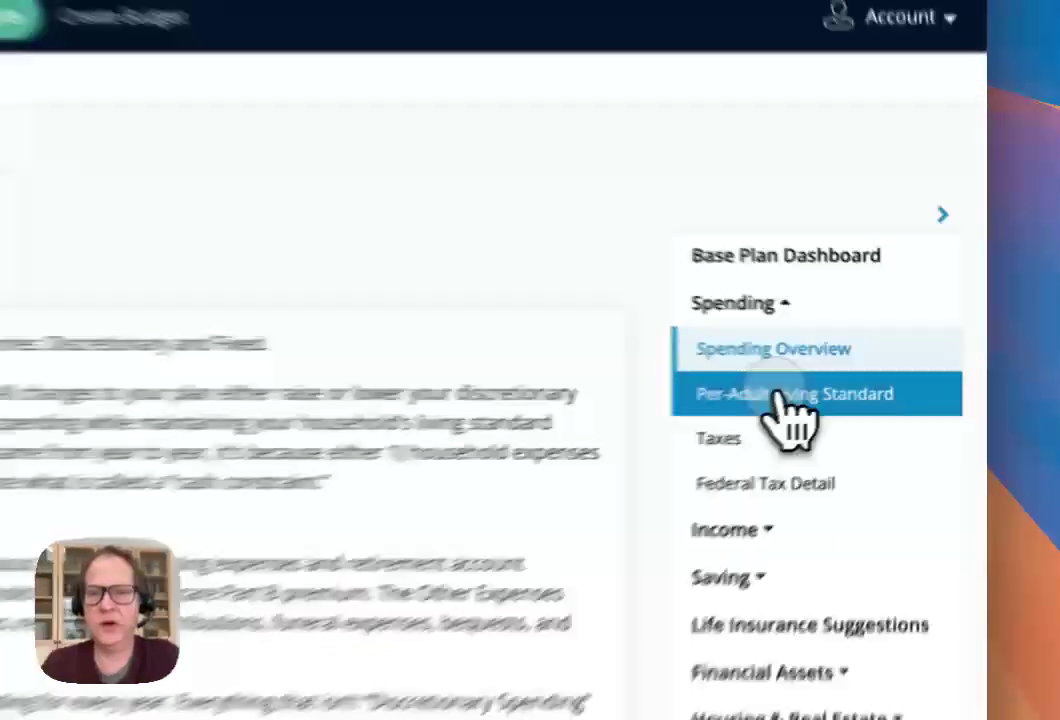
left_click(780, 400)
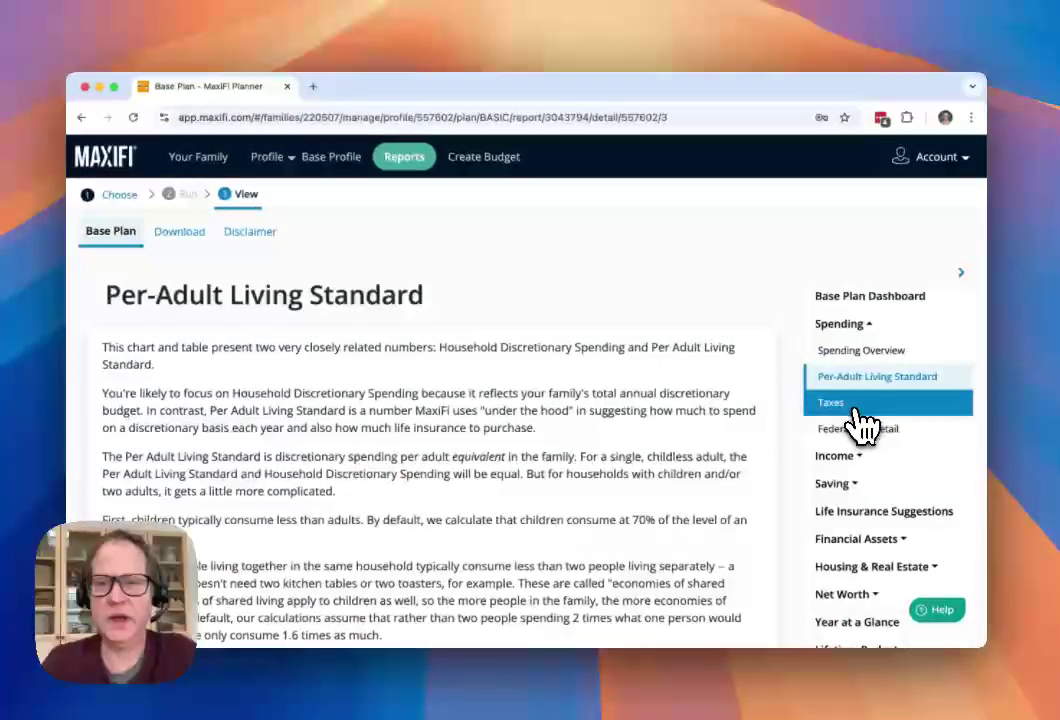
scroll(608, 532, "down", 10)
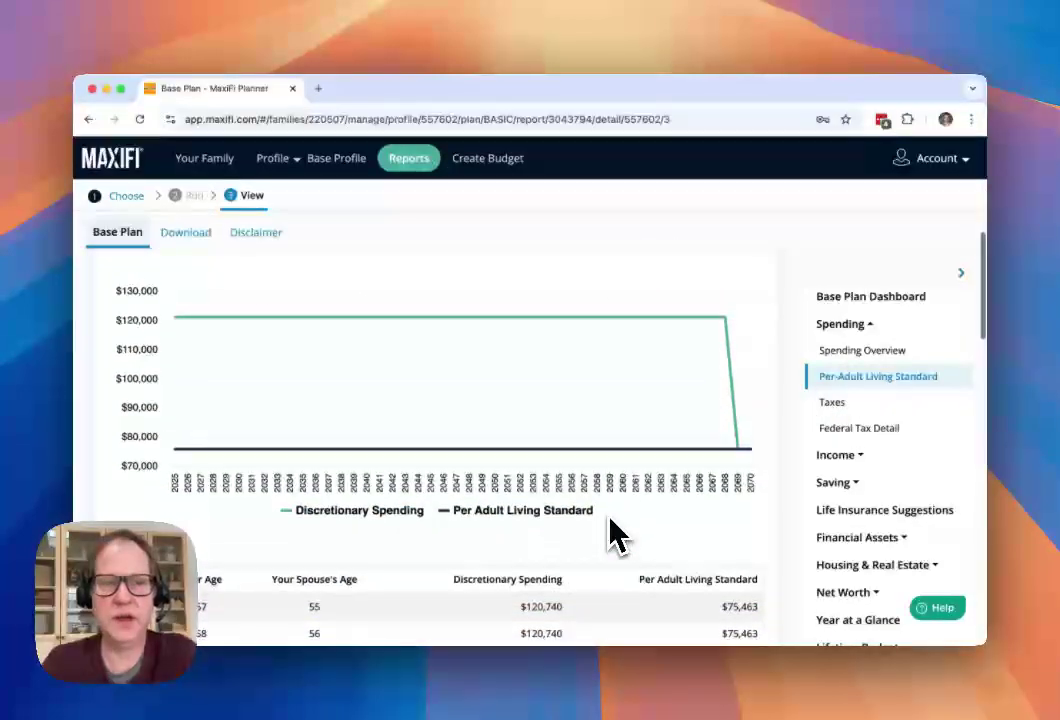
left_click(868, 358)
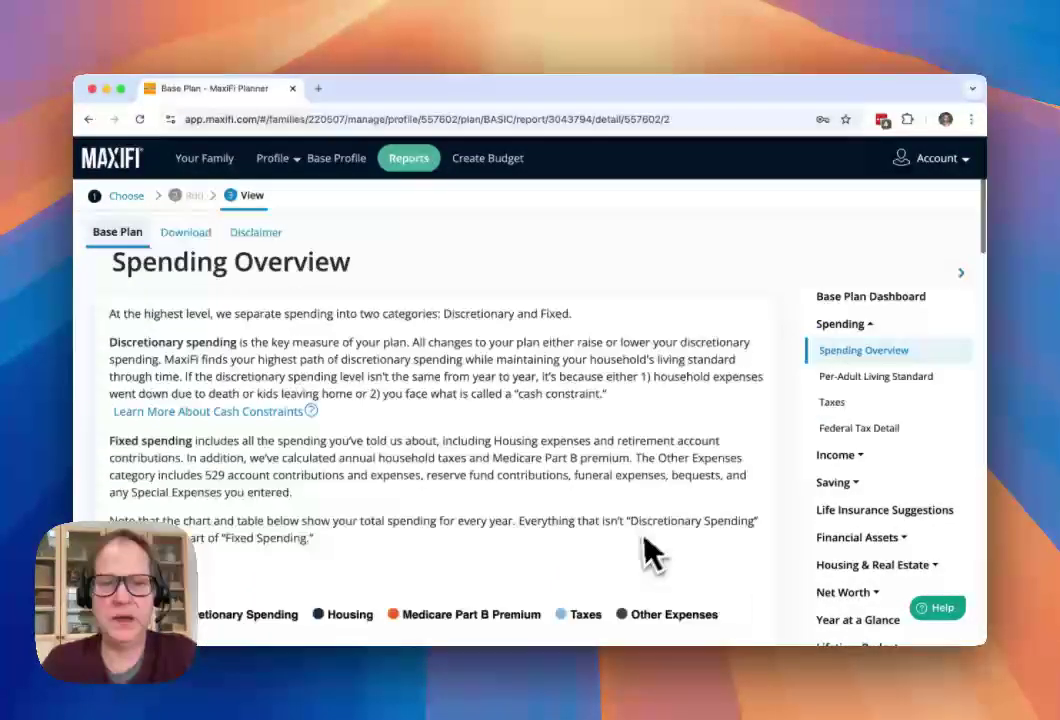
scroll(645, 558, "down", 5)
scroll(643, 562, "down", 2)
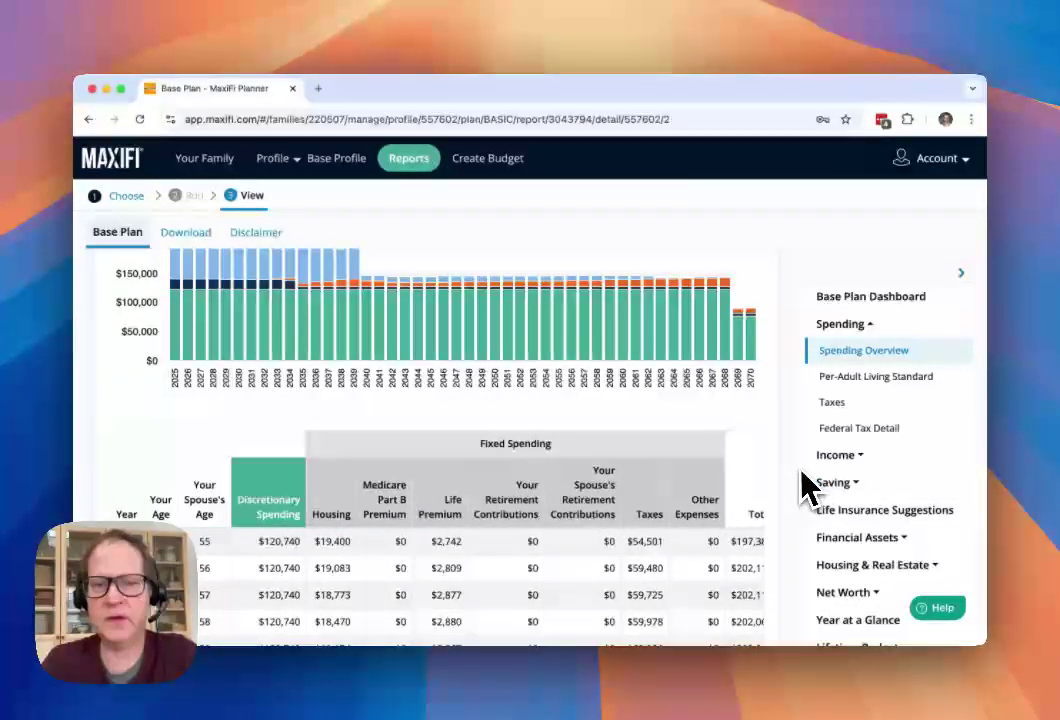
scroll(816, 481, "down", 3)
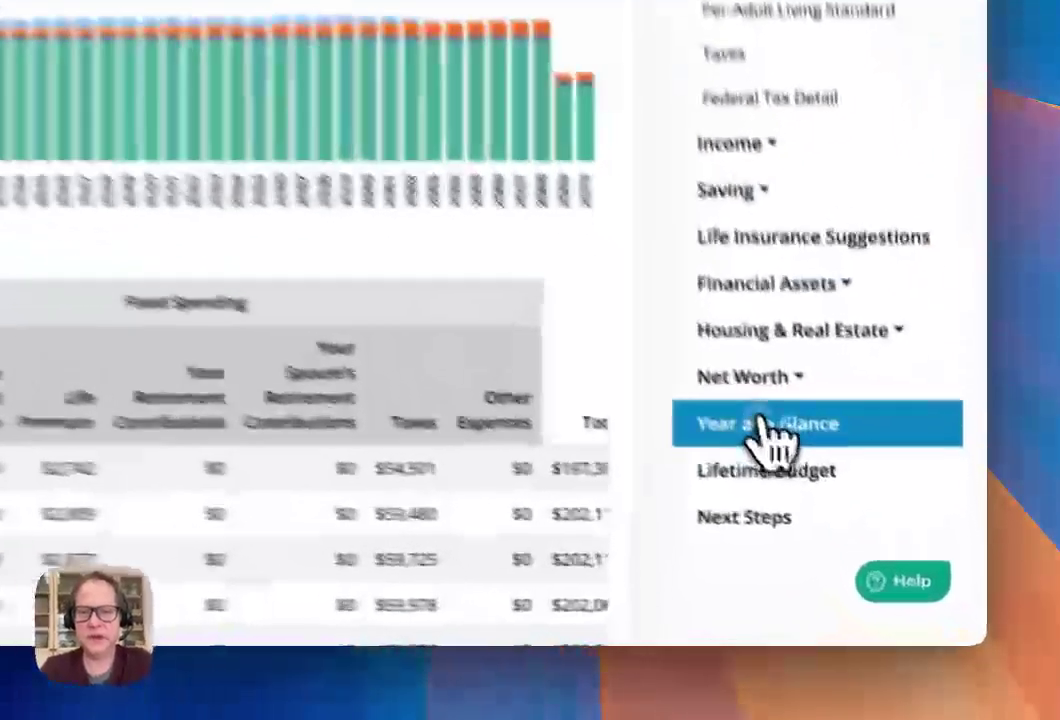
Show the Year at a Glance report and advance it four years to 2029.
left_click(765, 425)
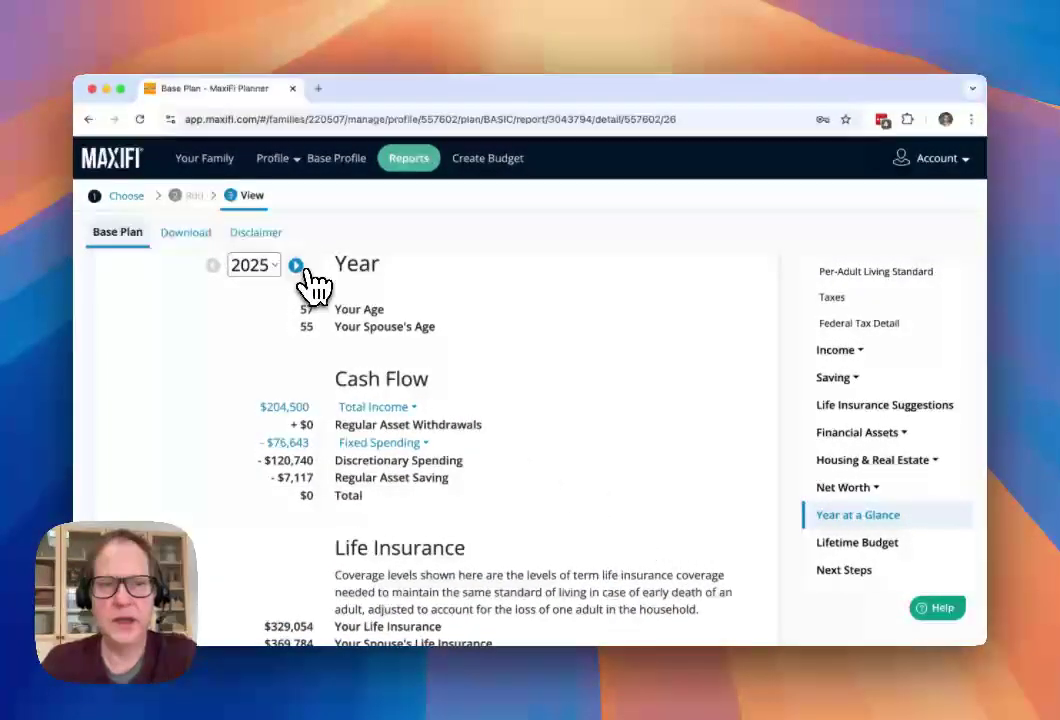
left_click(297, 266)
left_click(297, 266)
left_click(297, 266)
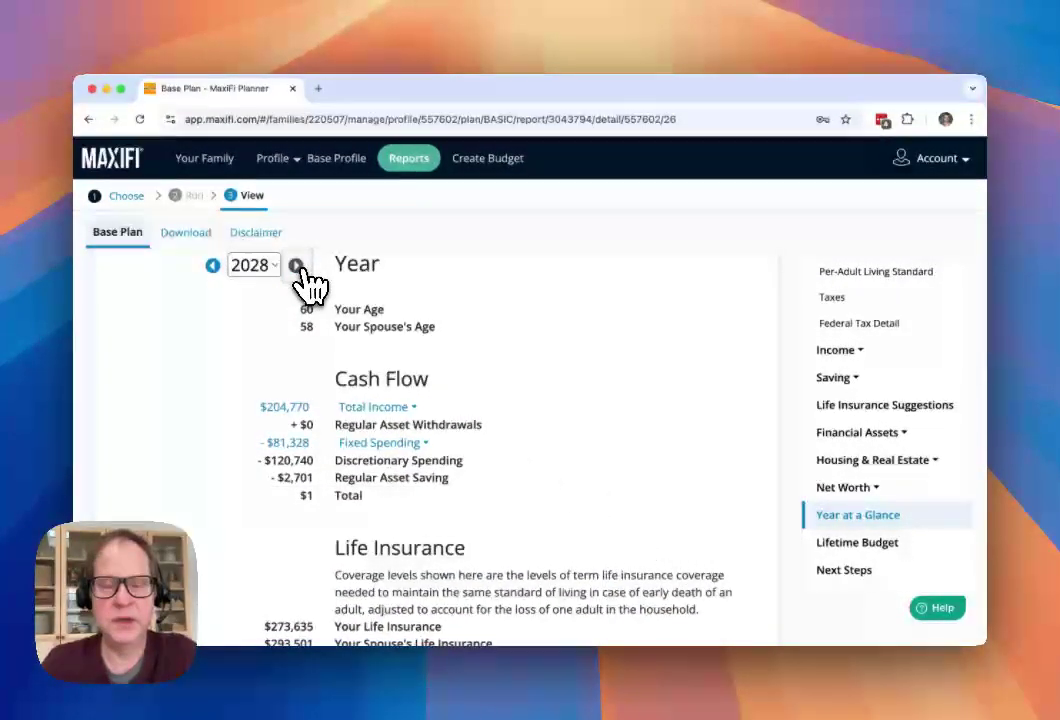
left_click(297, 266)
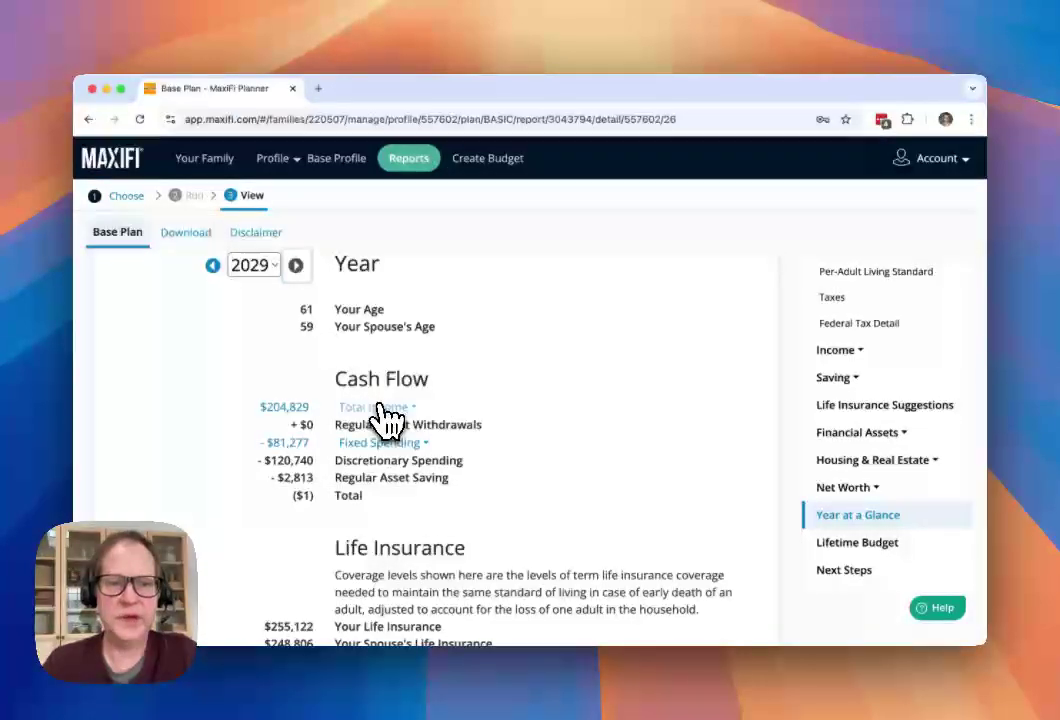
scroll(396, 422, "down", 1)
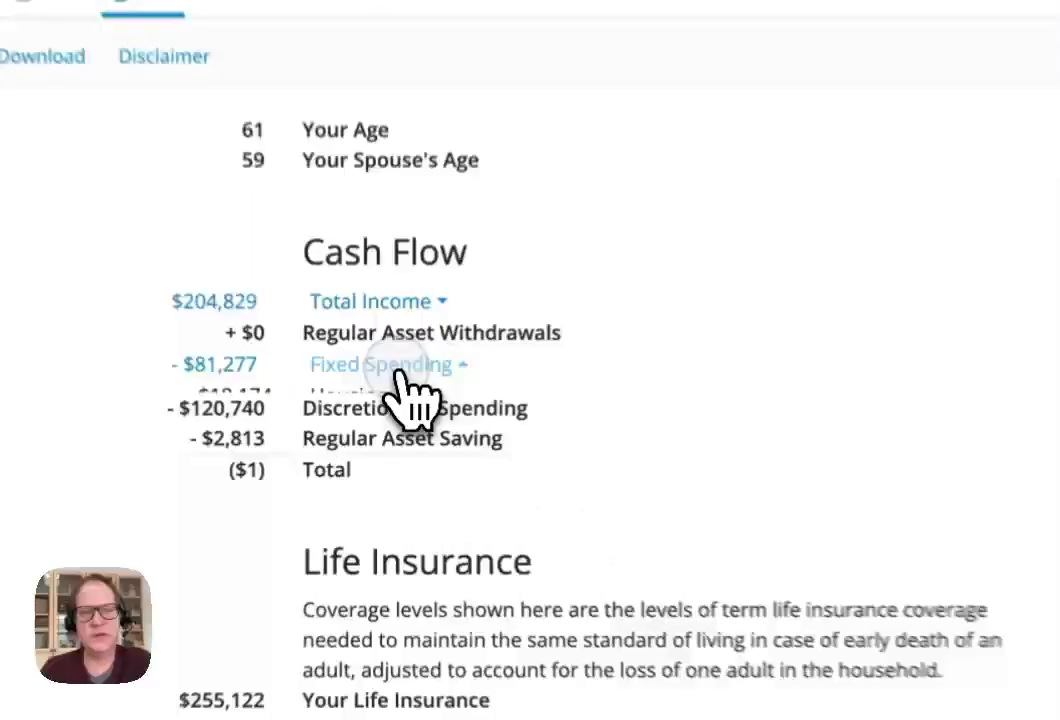
Expand the 2029 Fixed Spending and Taxes breakdowns in the Cash Flow section.
left_click(392, 410)
scroll(434, 462, "down", 2)
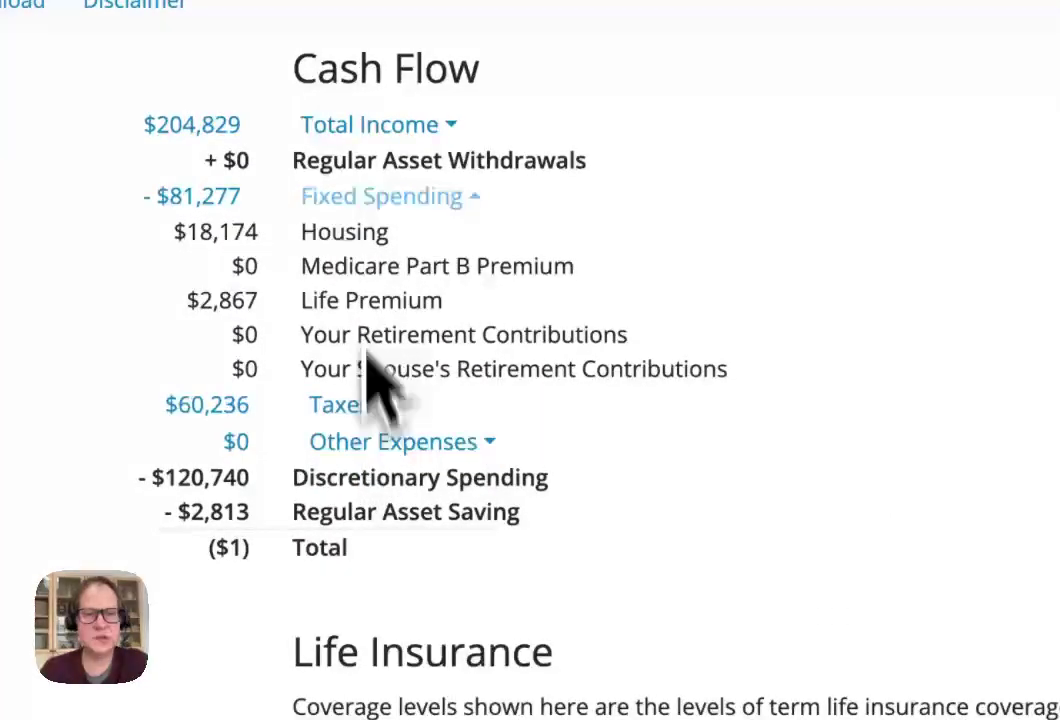
left_click(343, 405)
scroll(440, 460, "down", 1)
scroll(432, 436, "down", 2)
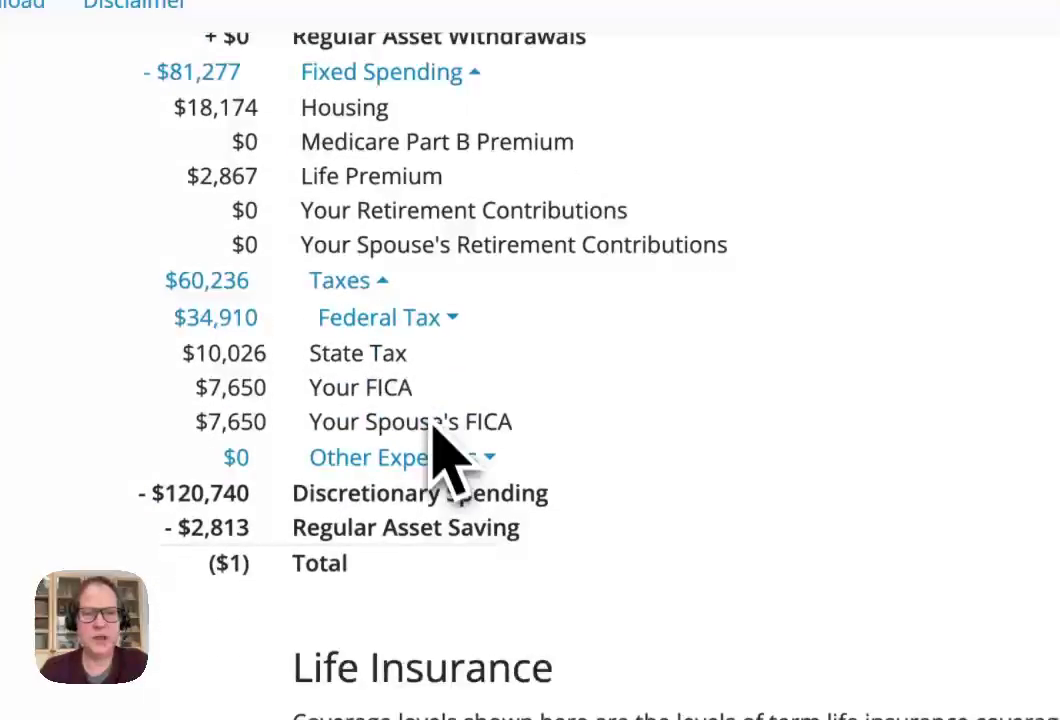
Drill into the Federal Tax, Base Tax and Taxable Income details.
left_click(400, 322)
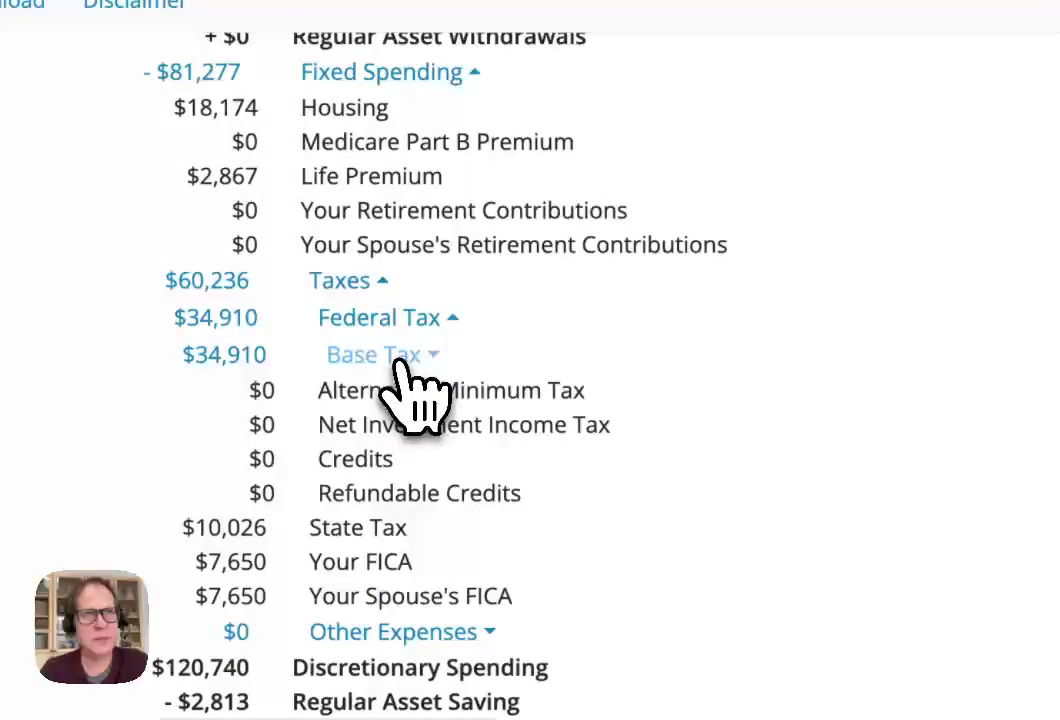
left_click(398, 357)
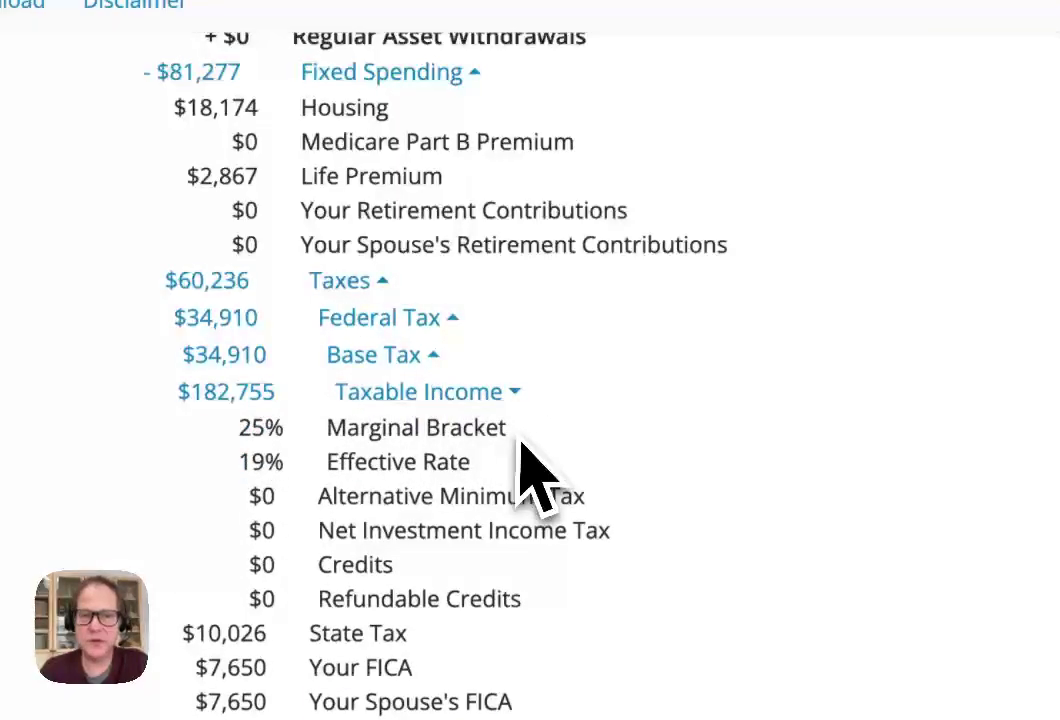
left_click(474, 400)
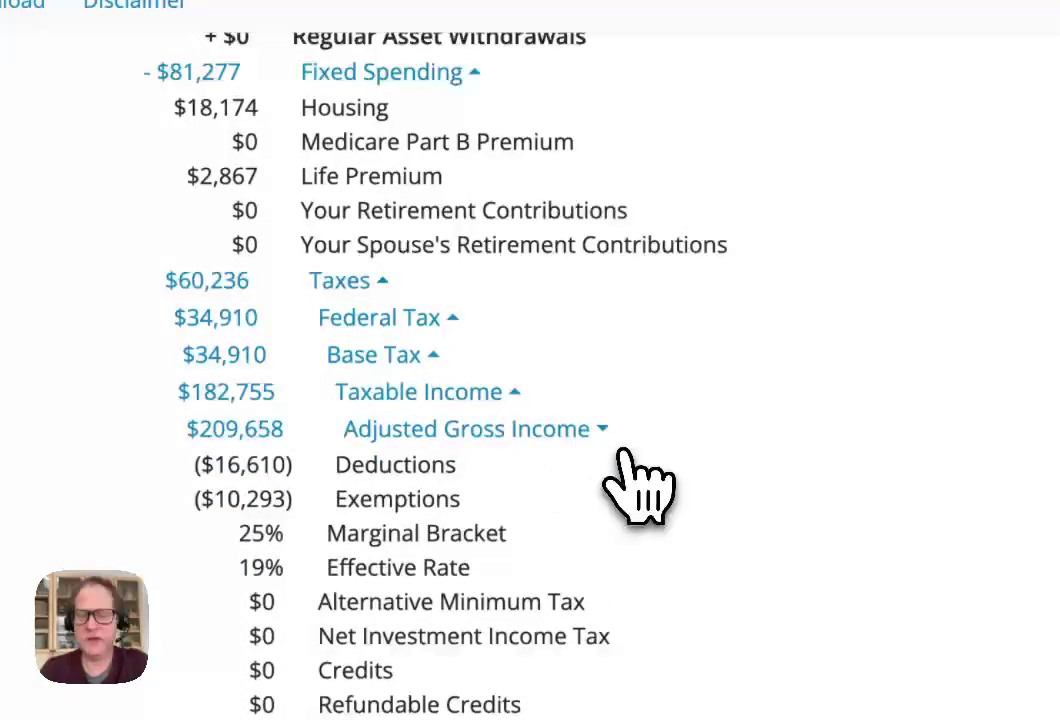
scroll(715, 550, "down", 2)
scroll(738, 578, "down", 3)
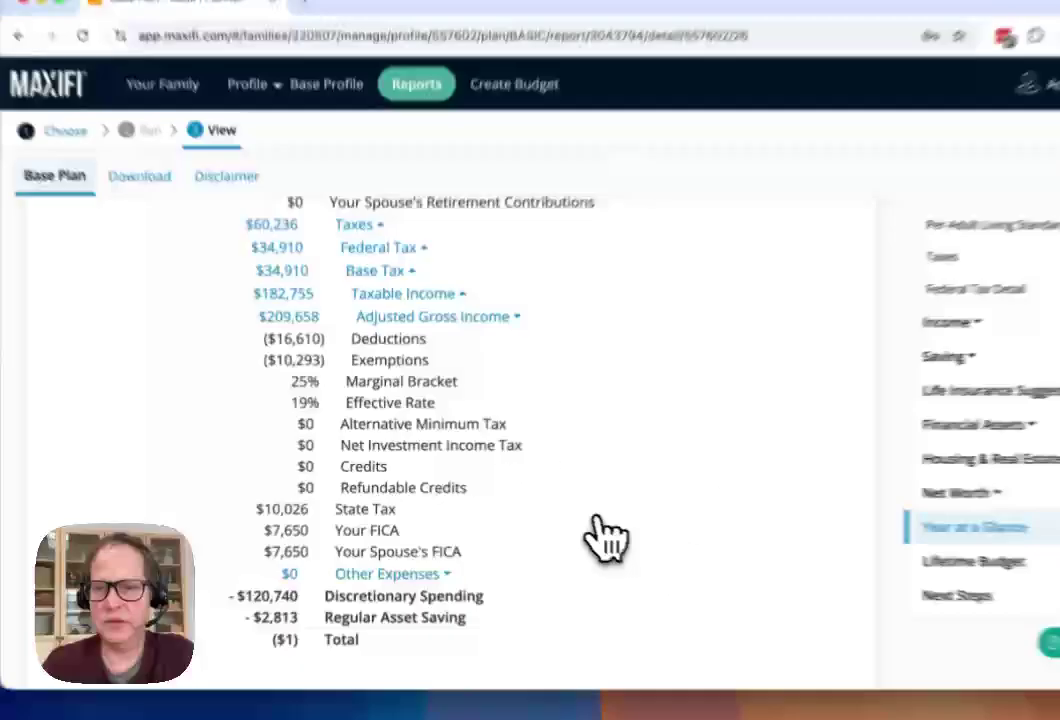
scroll(560, 520, "up", 10)
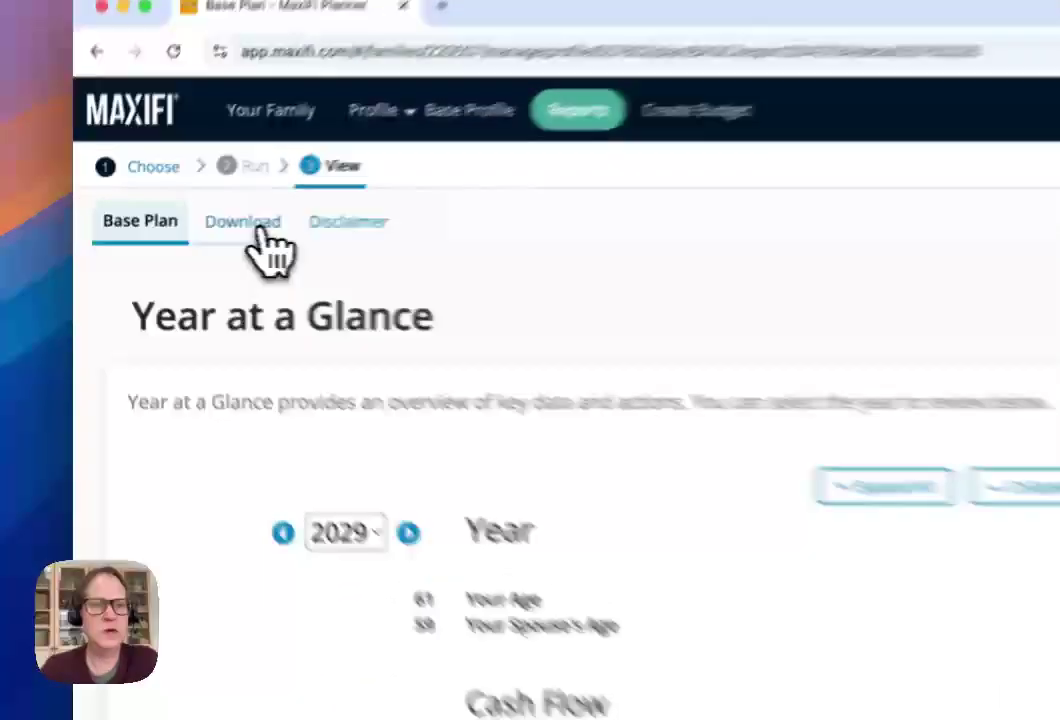
From the Download tab, save the report as the 494 KB PDF 'report - 2025-02-16T105627.185.pdf'.
left_click(206, 238)
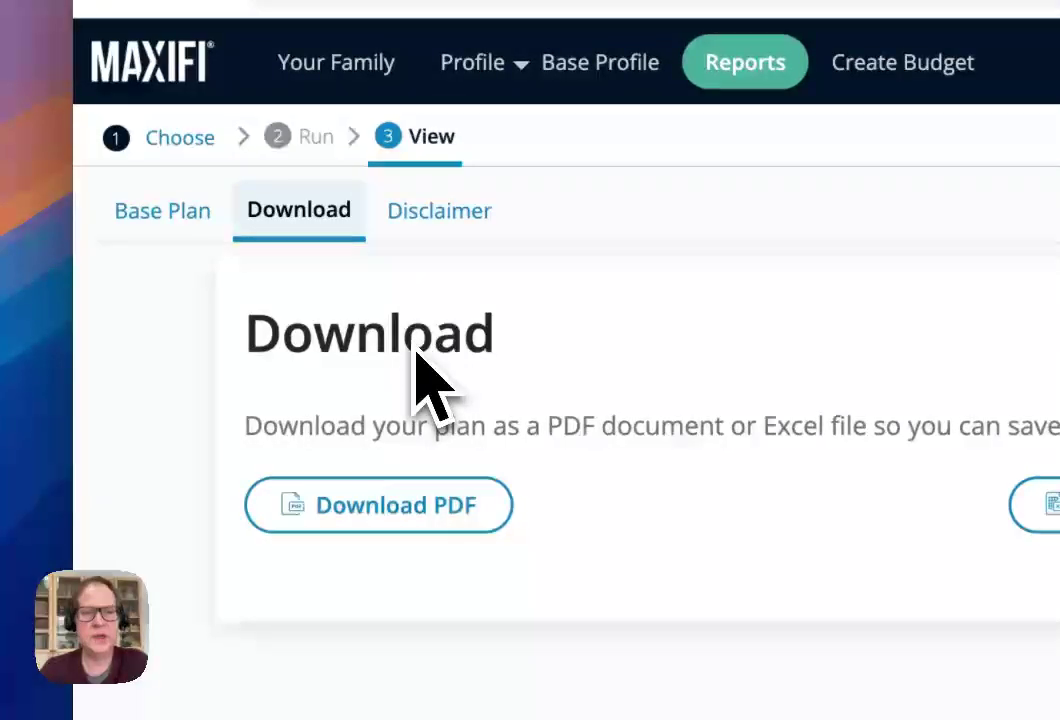
left_click(416, 504)
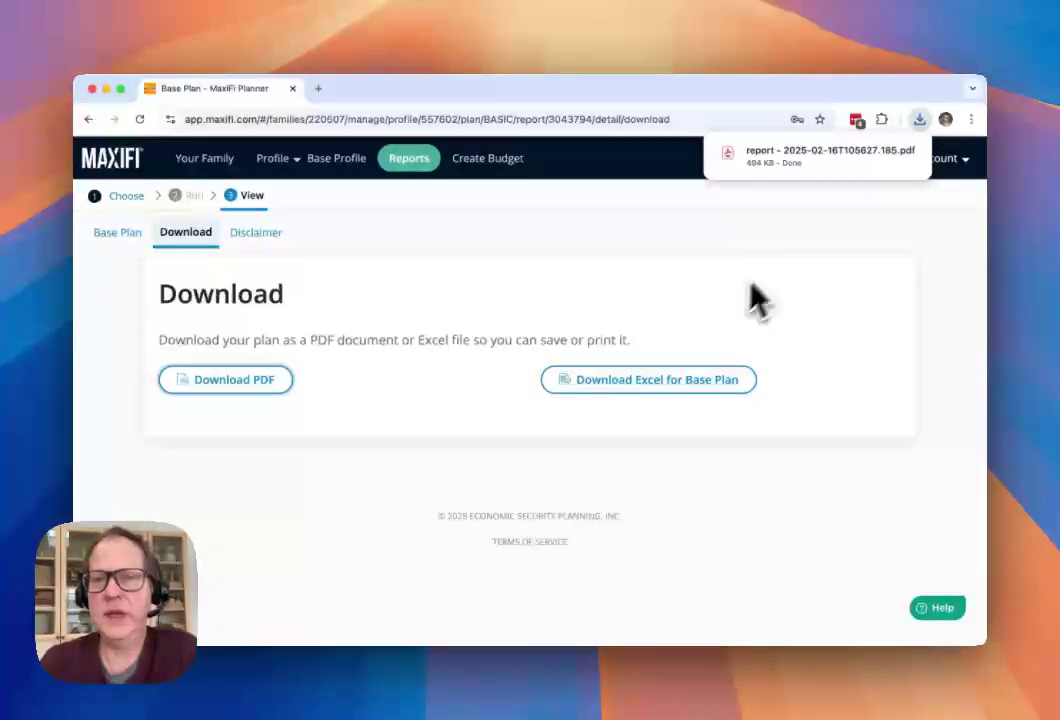
mouse_move(806, 177)
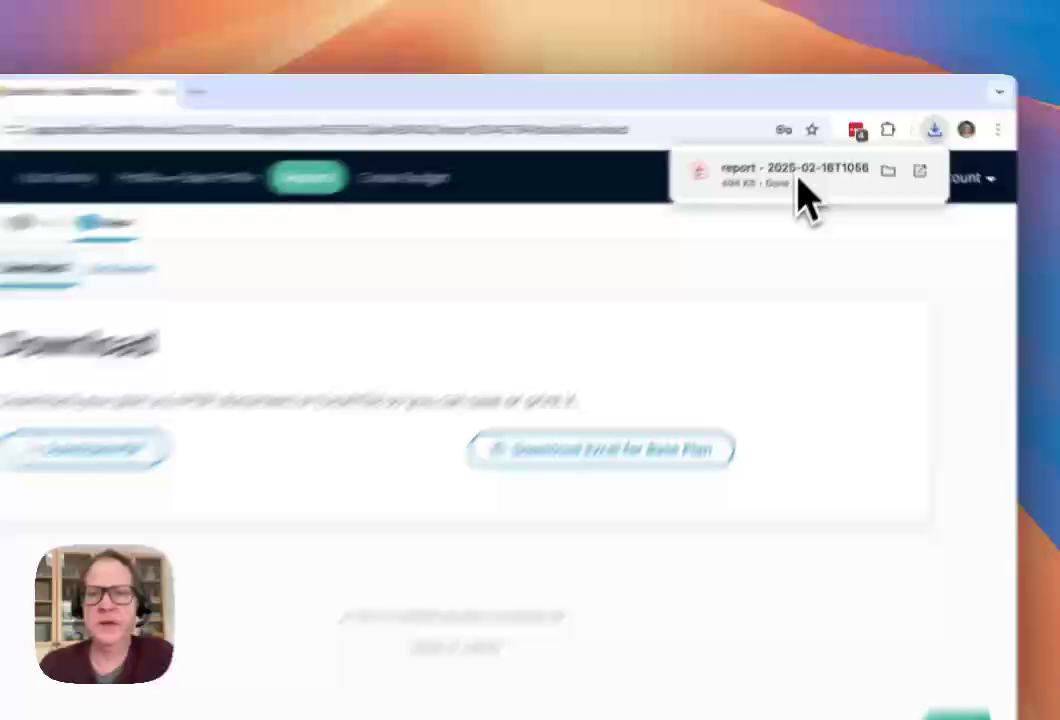
Open the downloaded PDF, jump to Base Plan Inputs on page 40, then close it.
left_click(807, 168)
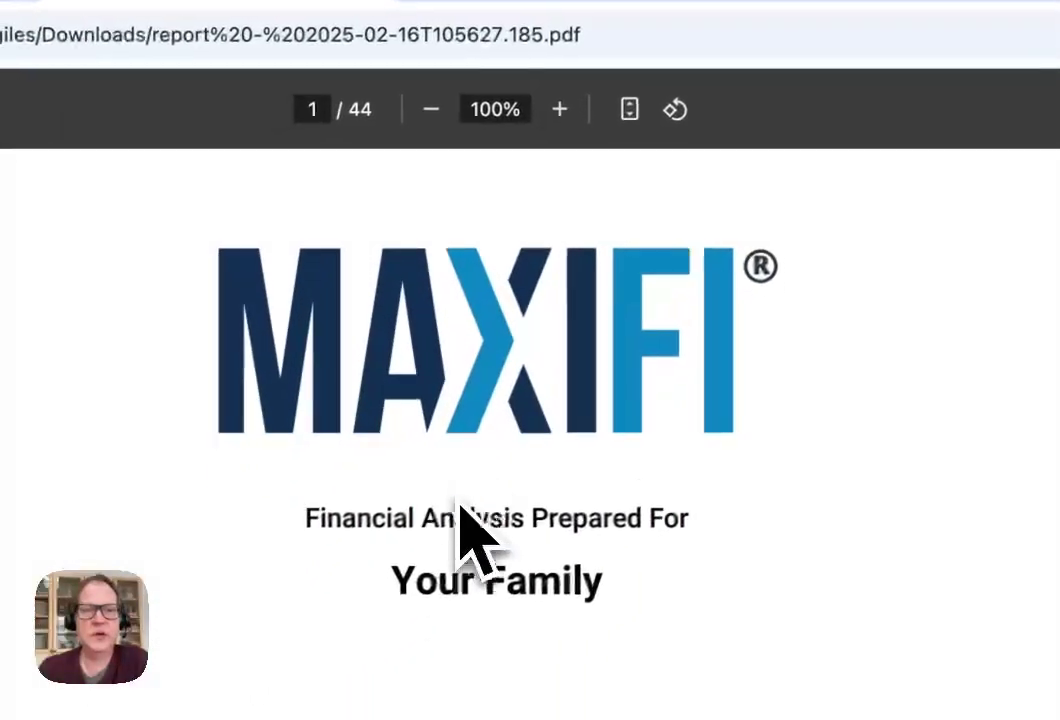
scroll(497, 433, "down", 15)
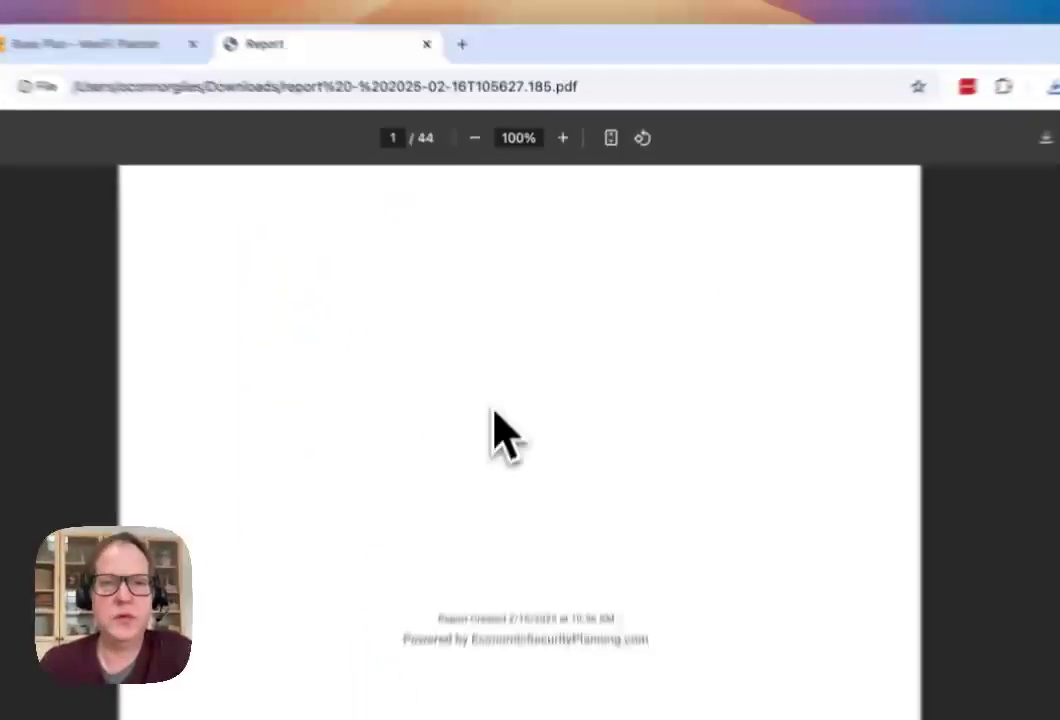
scroll(513, 378, "down", 5)
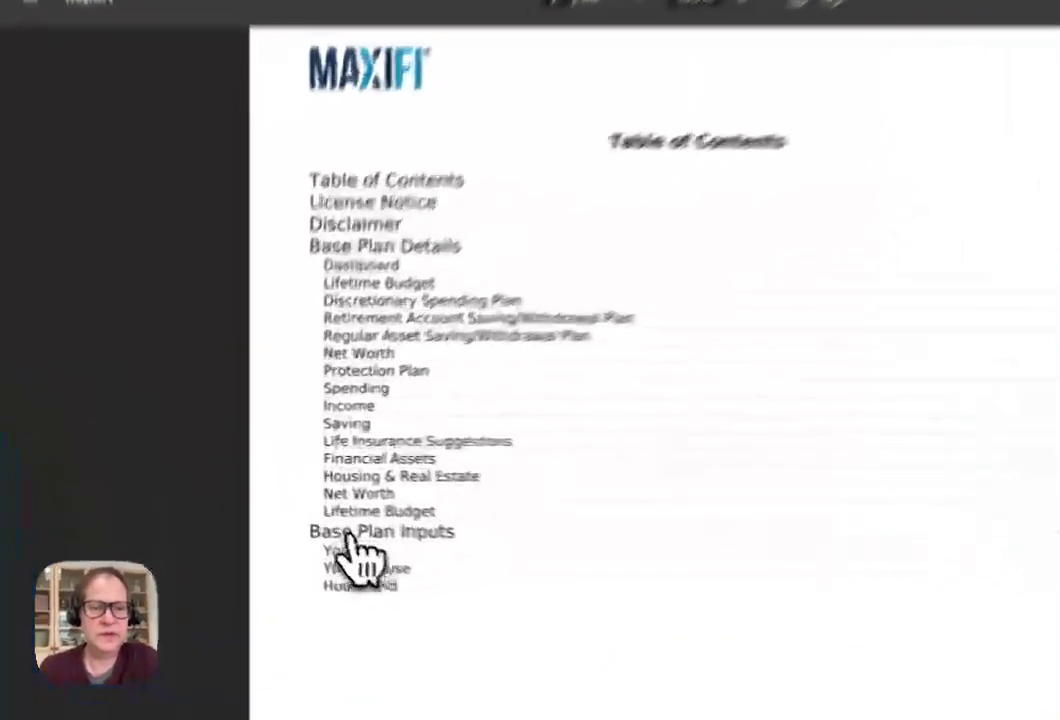
left_click(307, 508)
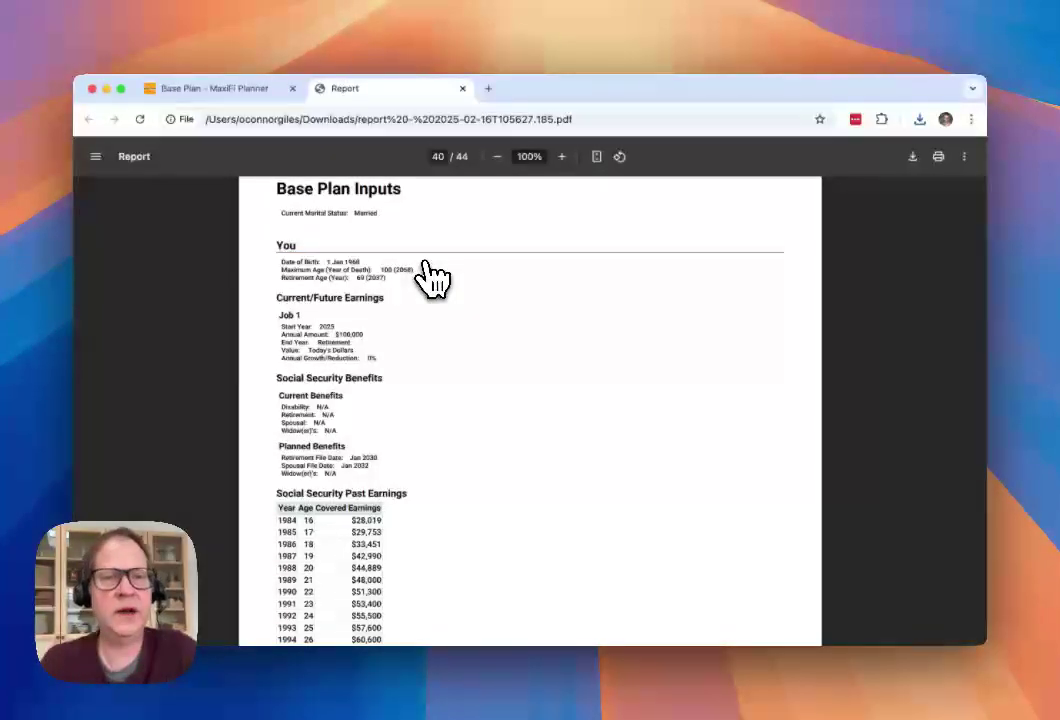
left_click(462, 88)
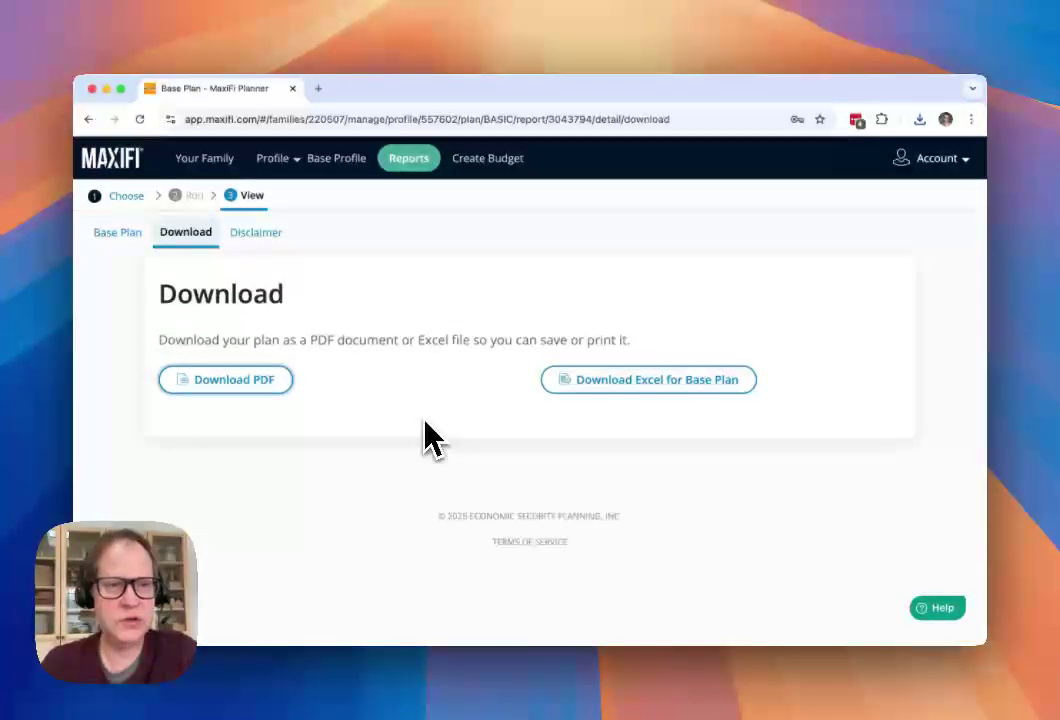
Switch back to the Base Plan report's Year at a Glance for 2025.
left_click(122, 236)
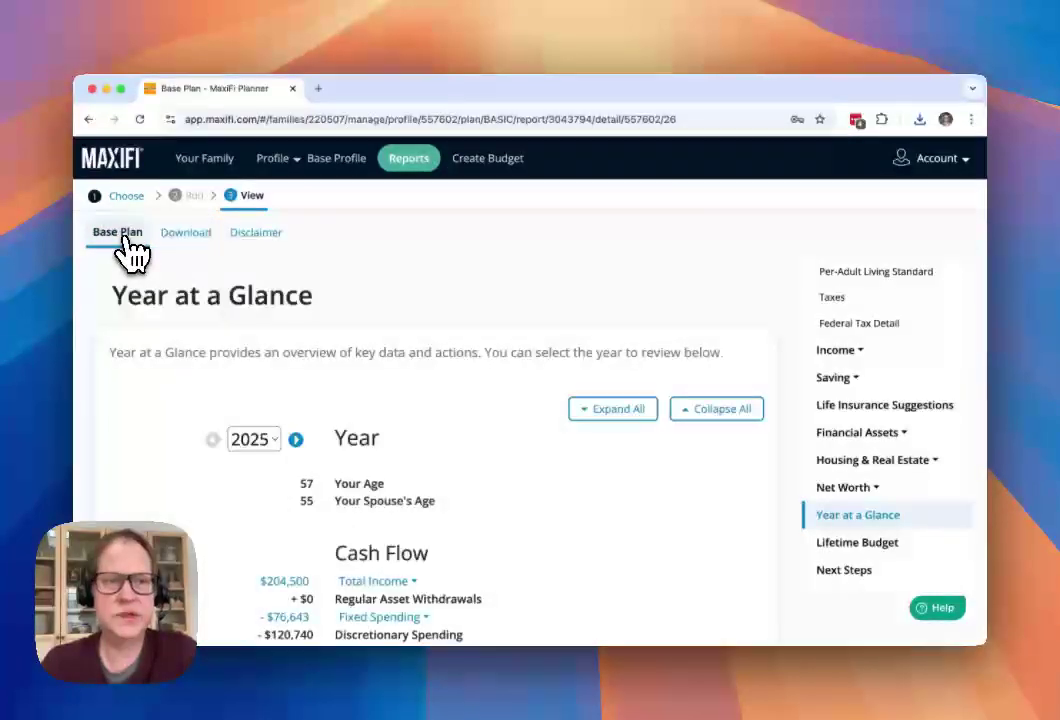